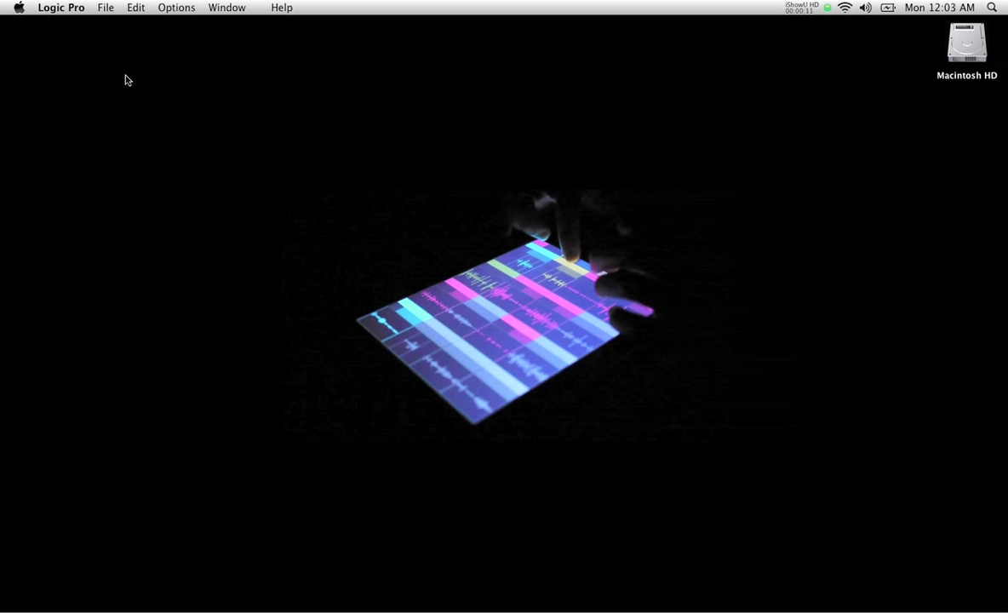
# Create a new empty project containing one Software Instrument track, Inst 1.
pyautogui.click(103, 8)
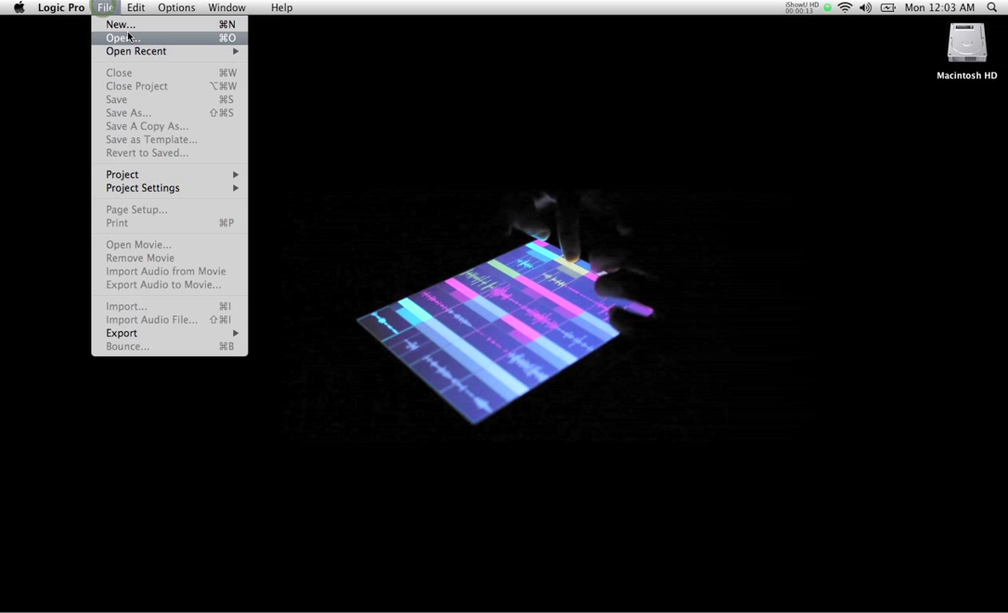
pyautogui.click(126, 27)
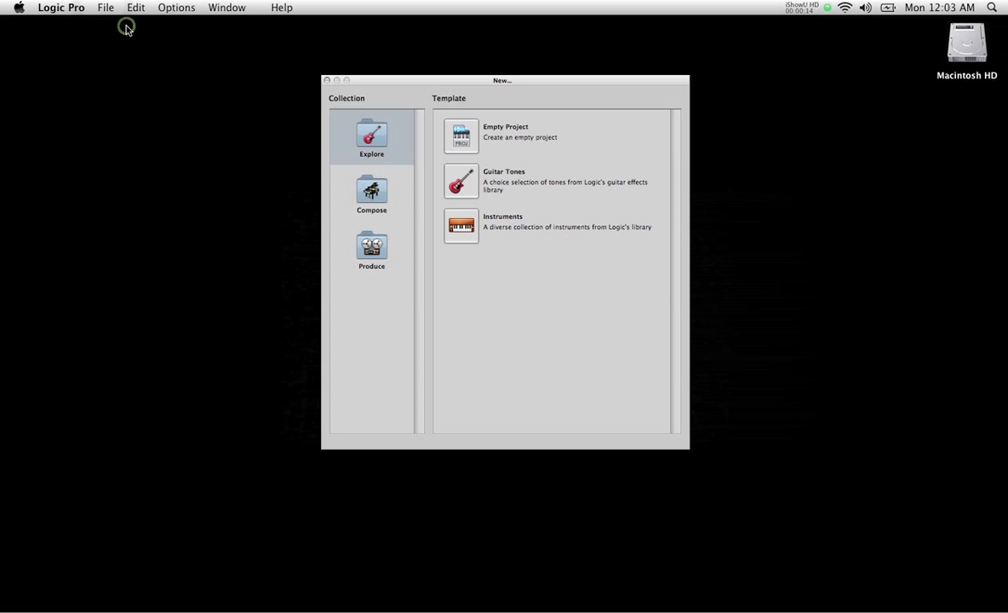
pyautogui.click(465, 140)
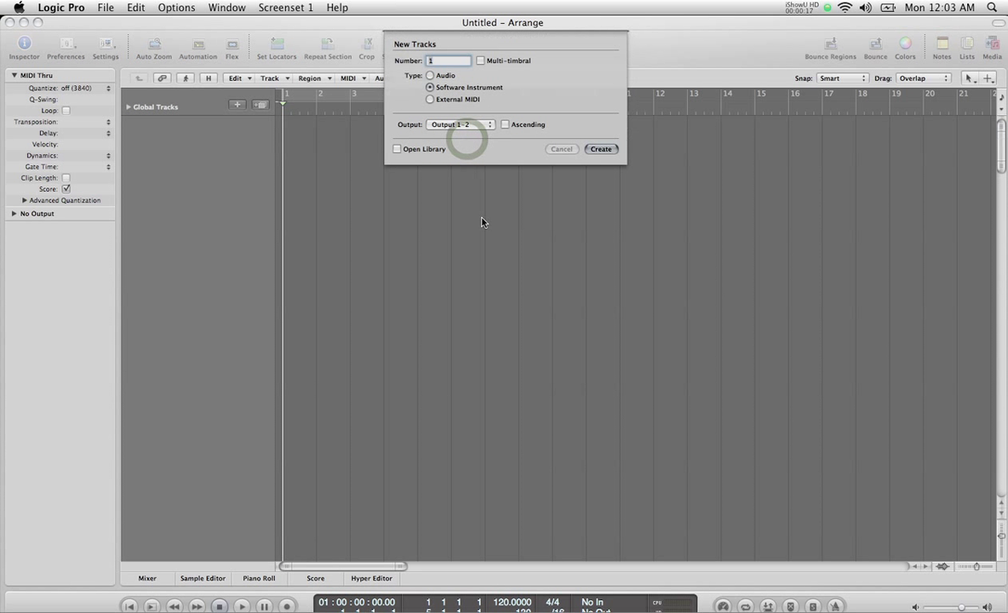
pyautogui.click(465, 88)
pyautogui.click(430, 86)
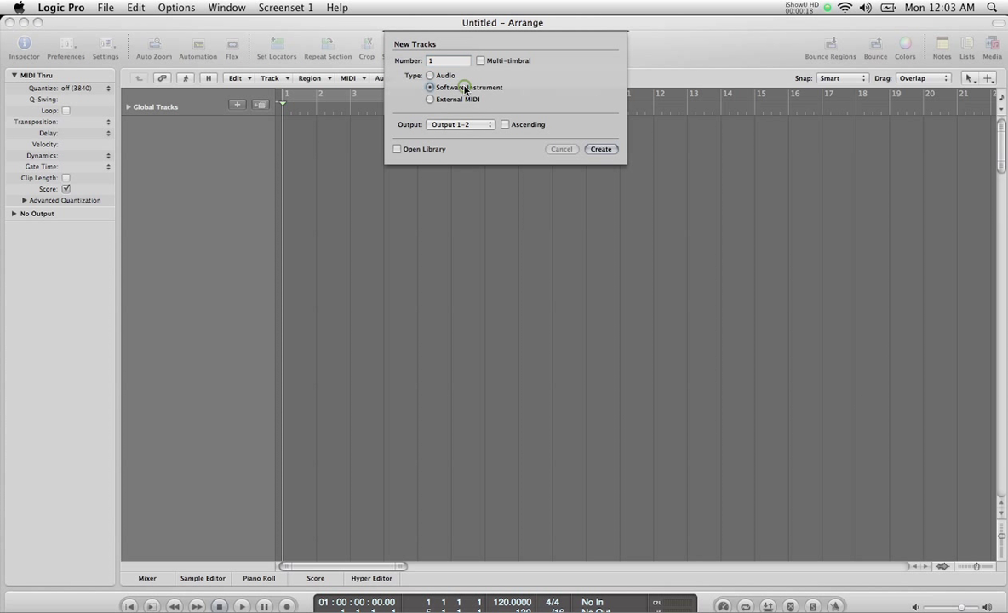
pyautogui.click(599, 149)
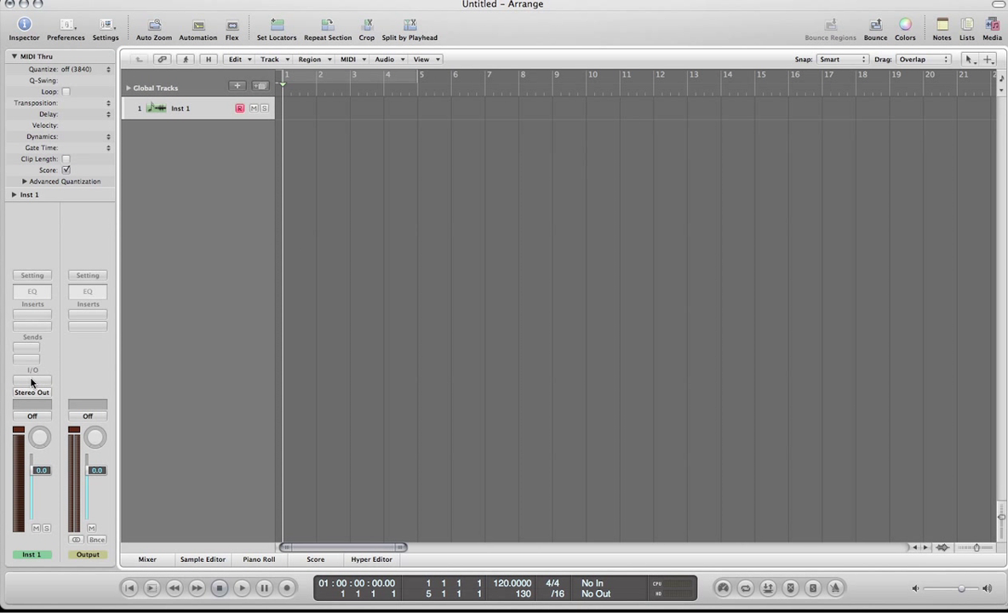
# Load Kontakt 4 in stereo from AU Instruments > Native Instruments onto Inst 1.
pyautogui.click(31, 381)
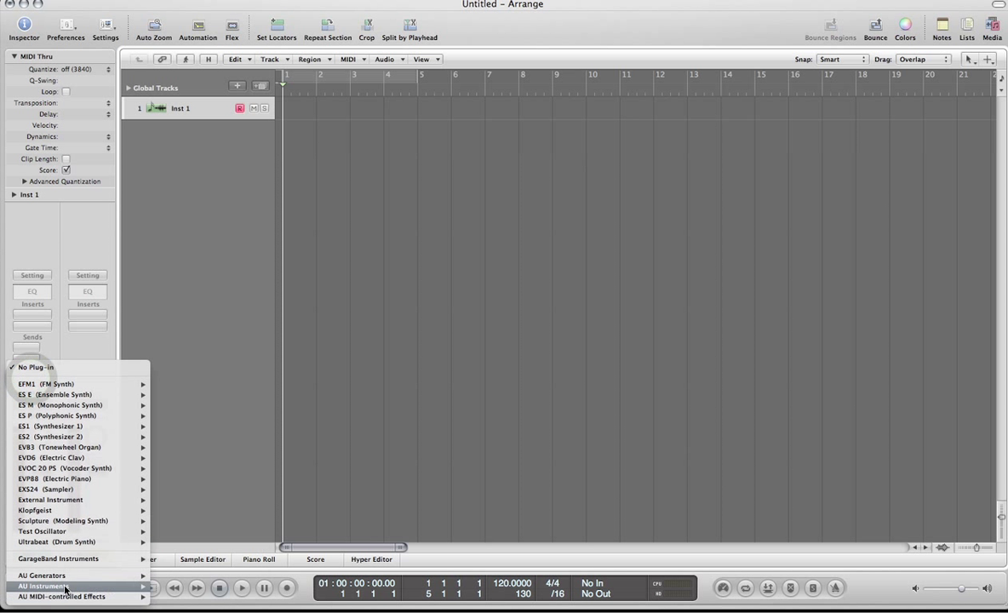
pyautogui.moveTo(67, 587)
pyautogui.moveTo(206, 576)
pyautogui.moveTo(298, 568)
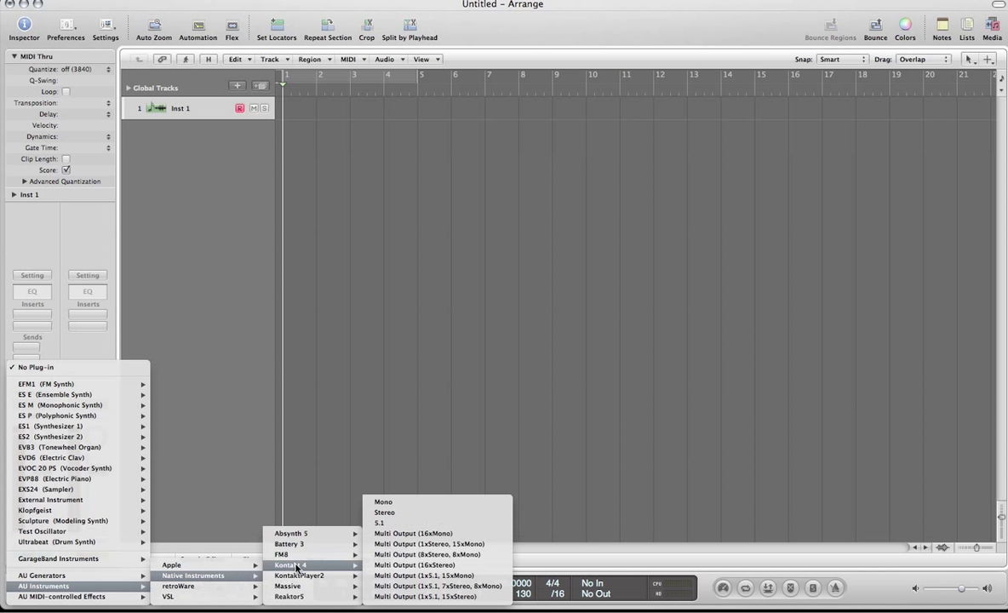
pyautogui.click(418, 514)
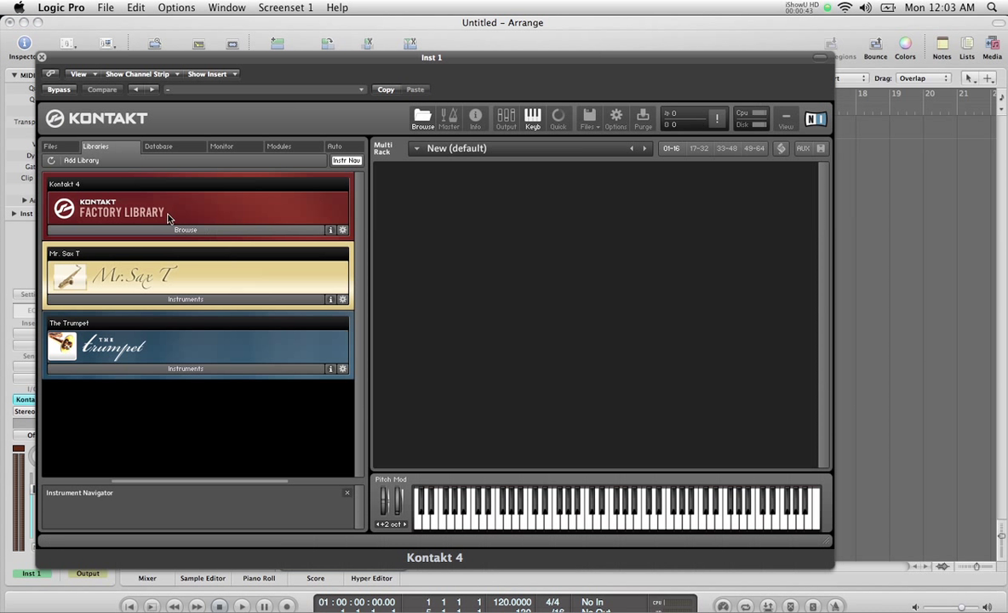
# Load Funk Kit, Grand Piano and Classic Bass from Kontakt's Factory Library into the rack.
pyautogui.click(161, 231)
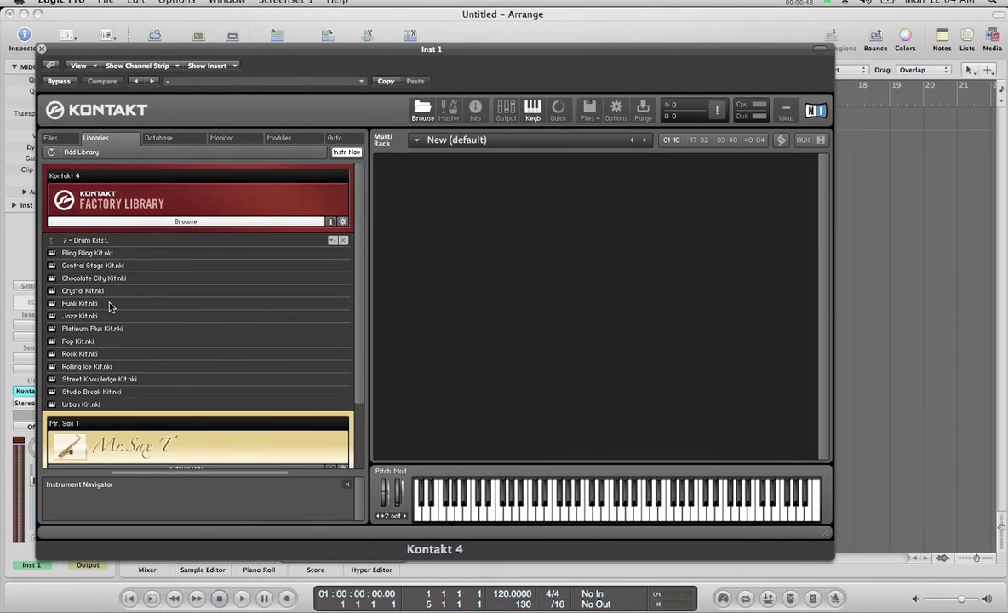
pyautogui.click(108, 310)
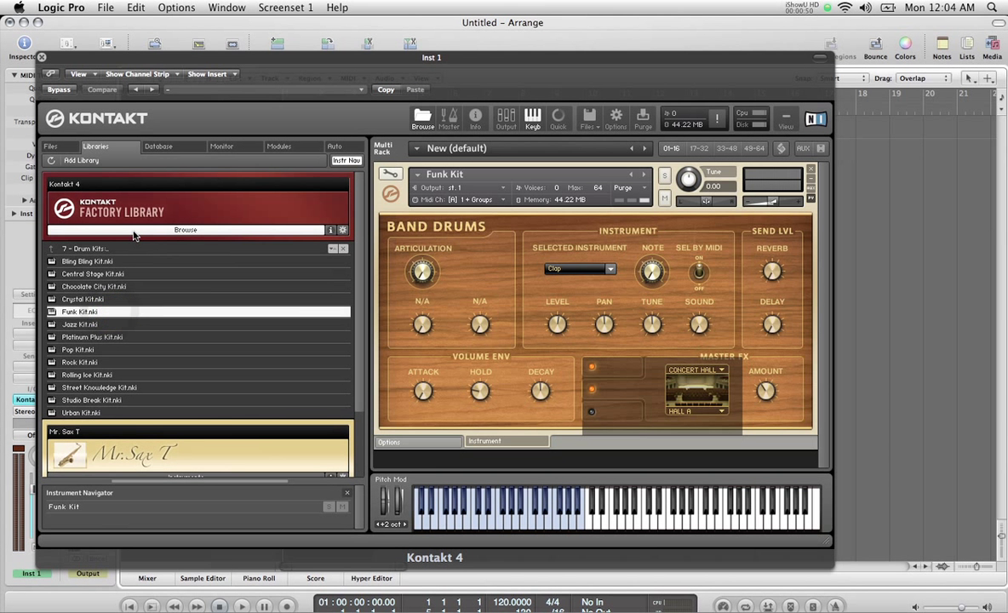
pyautogui.click(133, 224)
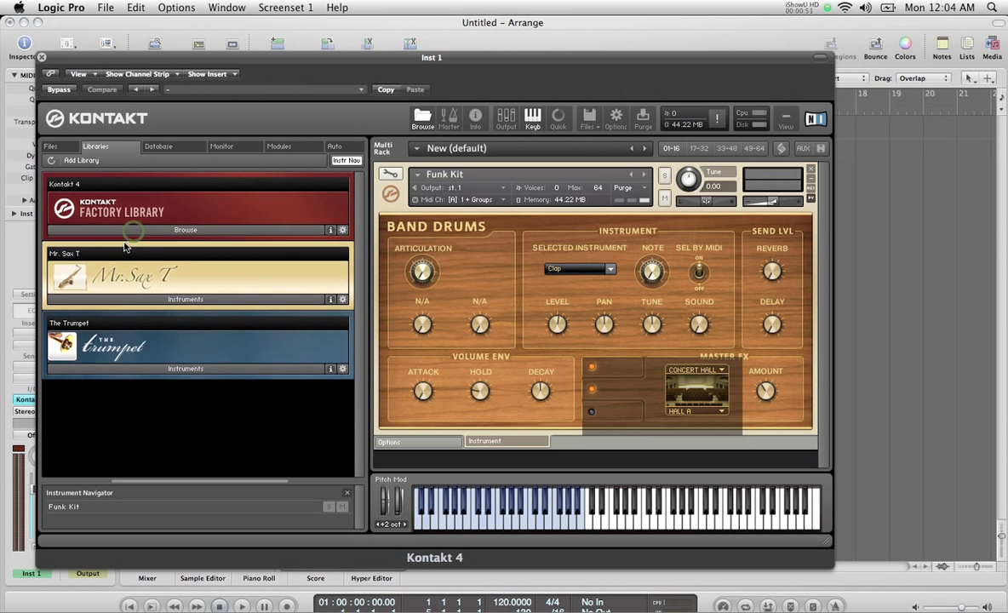
pyautogui.click(137, 230)
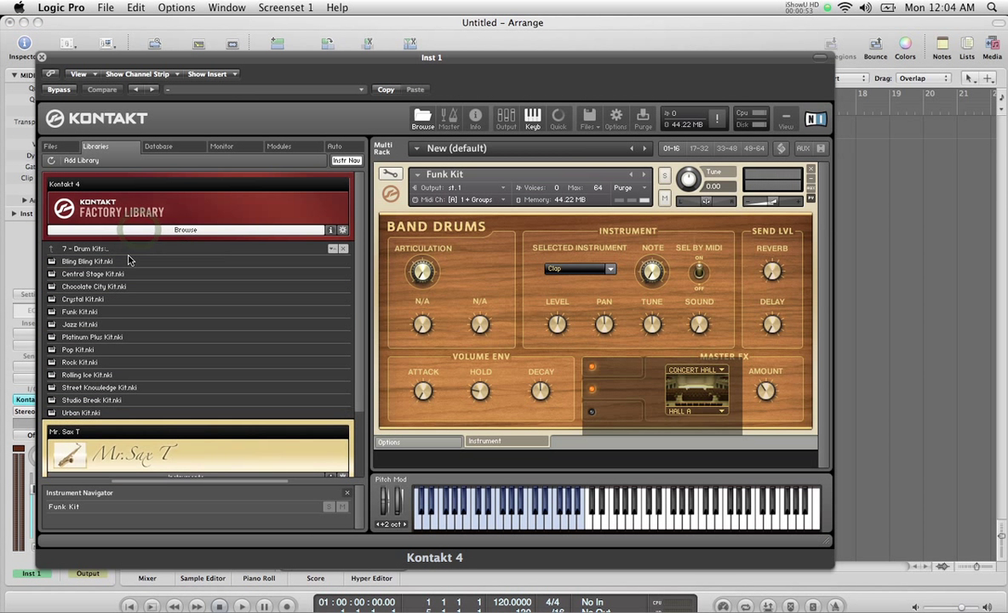
pyautogui.click(129, 249)
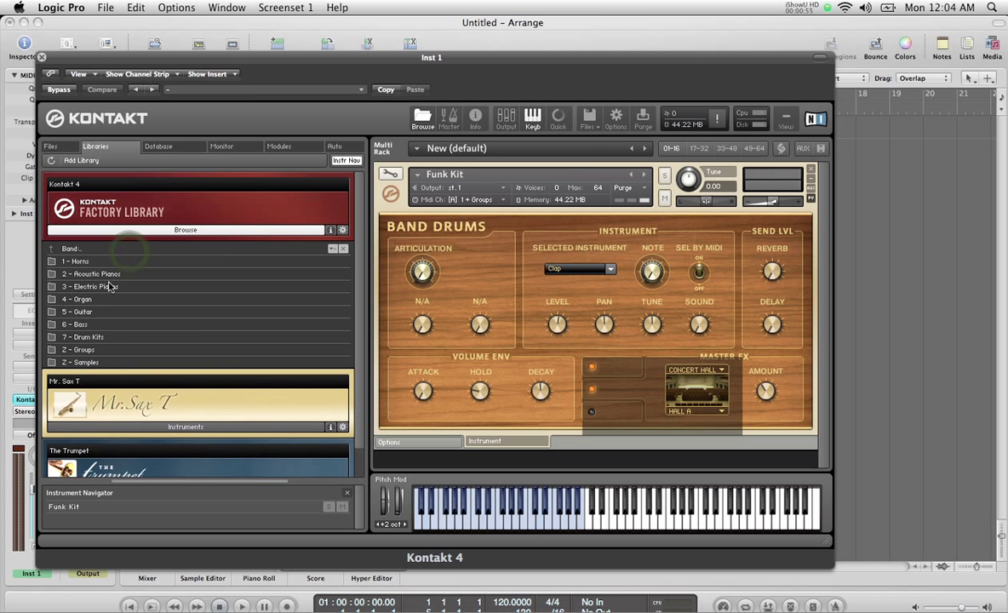
pyautogui.doubleClick(109, 274)
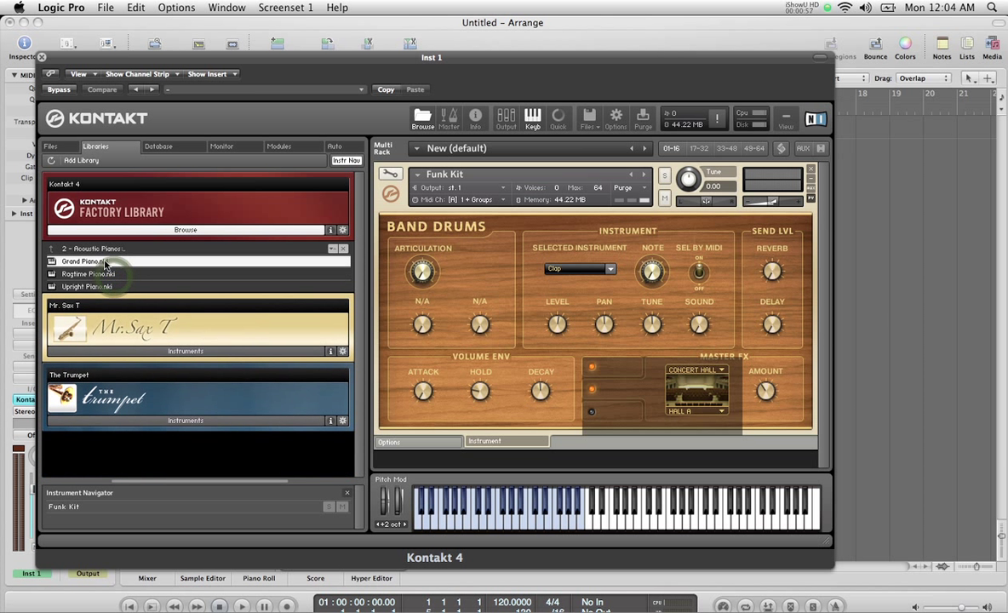
pyautogui.doubleClick(93, 261)
pyautogui.click(120, 250)
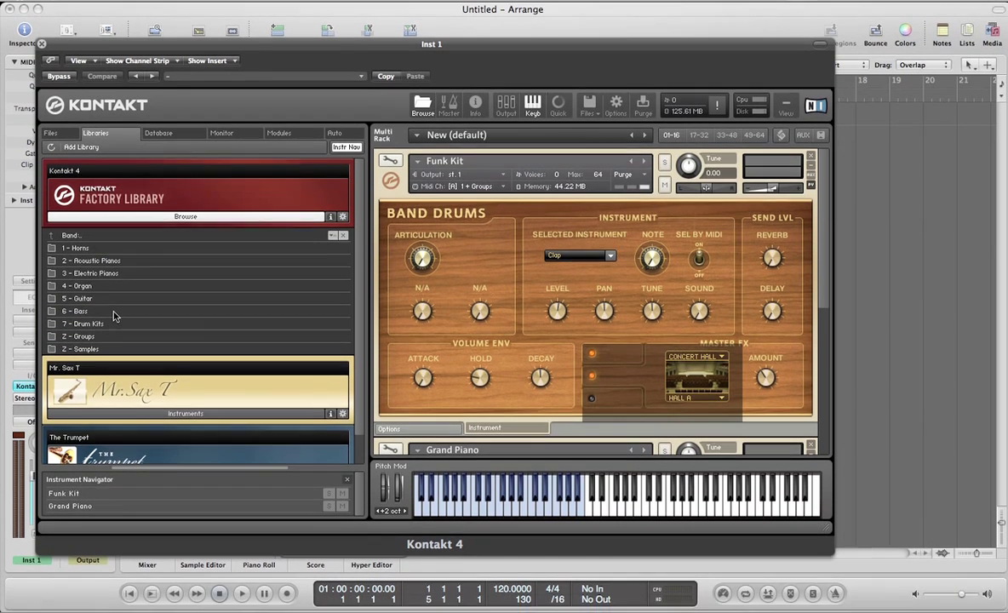
pyautogui.doubleClick(113, 312)
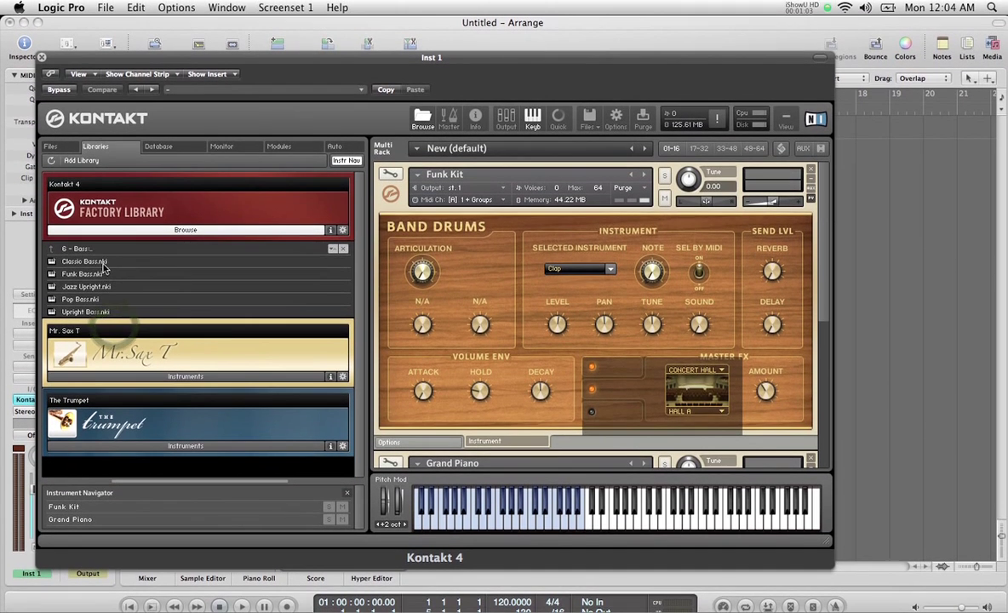
pyautogui.doubleClick(101, 263)
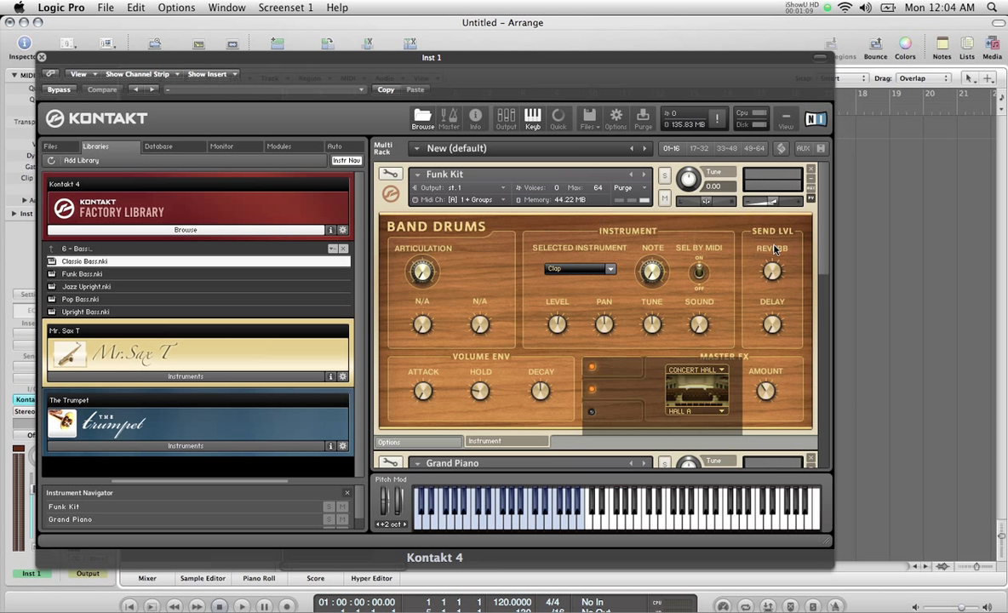
# Review the three instruments in the Kontakt rack, then close the Kontakt plug-in window.
pyautogui.scroll(-5, 807, 252)
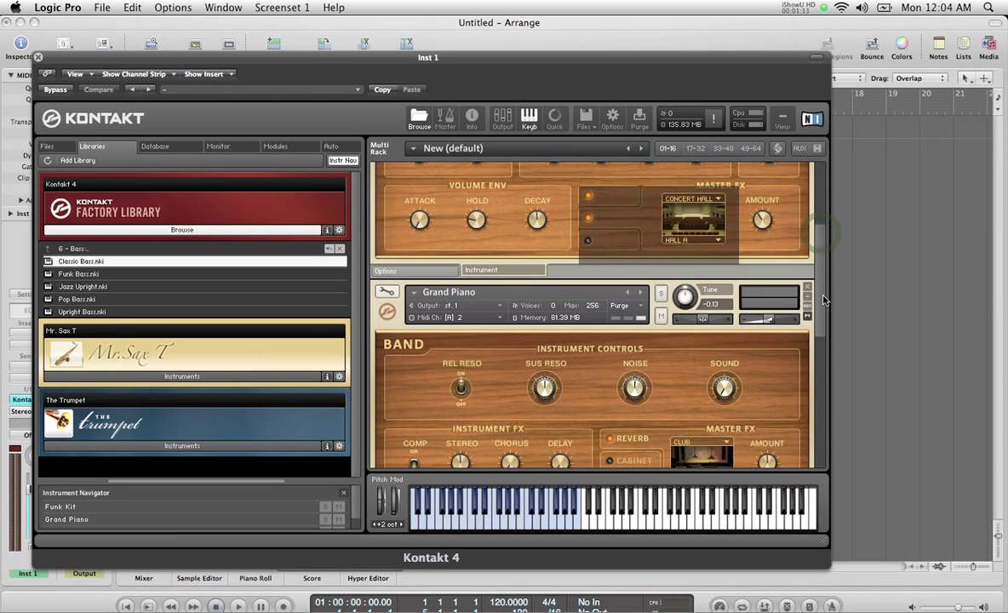
pyautogui.scroll(-8, 824, 300)
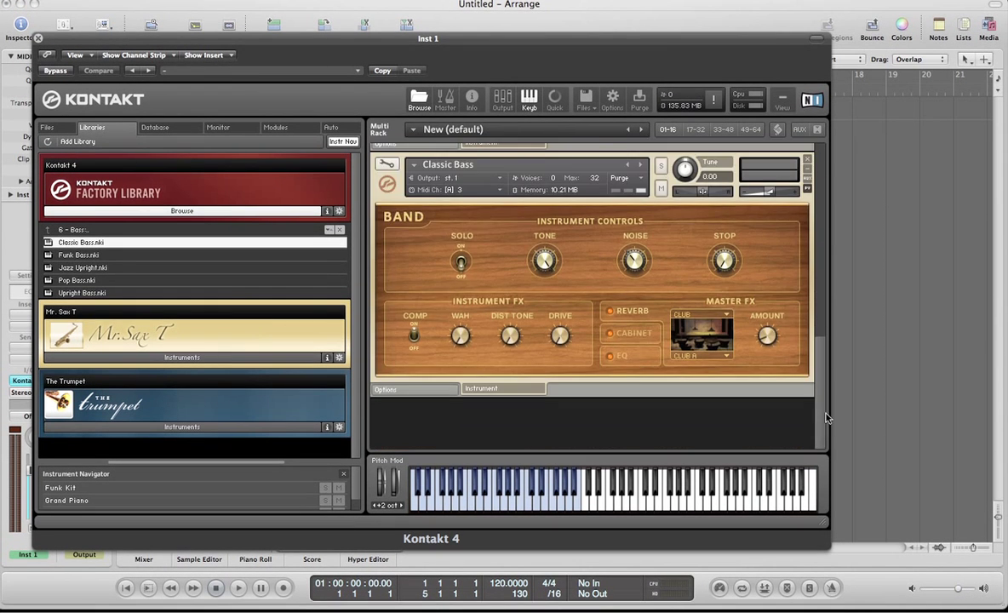
pyautogui.moveTo(819, 372); pyautogui.dragTo(815, 215)
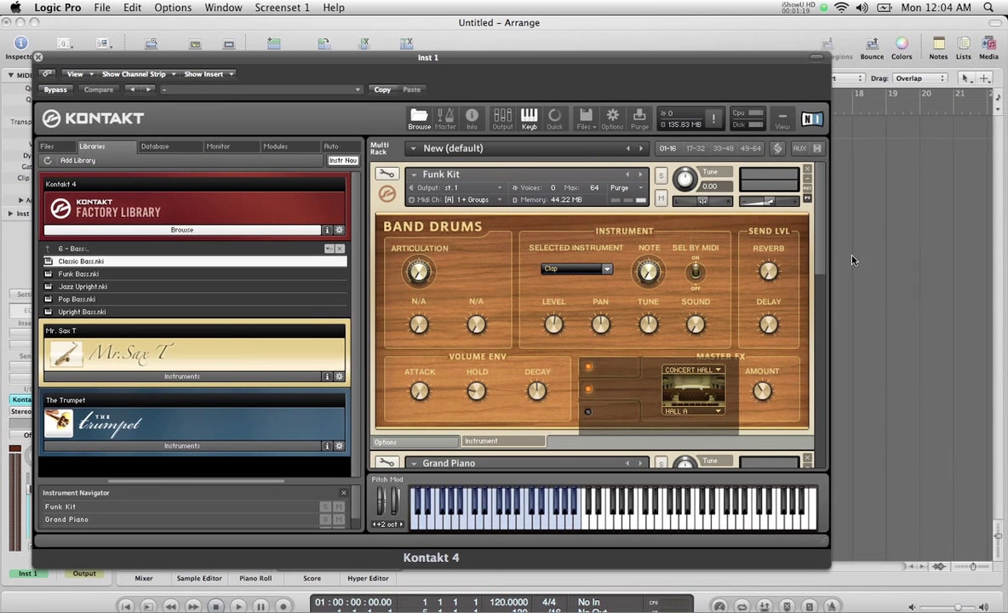
pyautogui.moveTo(819, 247); pyautogui.dragTo(816, 326)
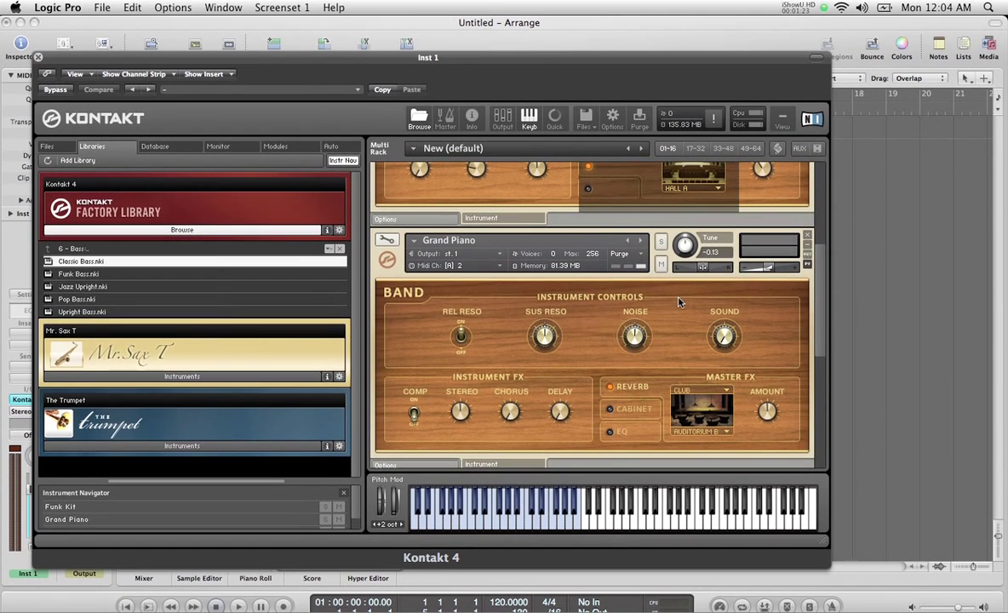
pyautogui.scroll(-8, 758, 345)
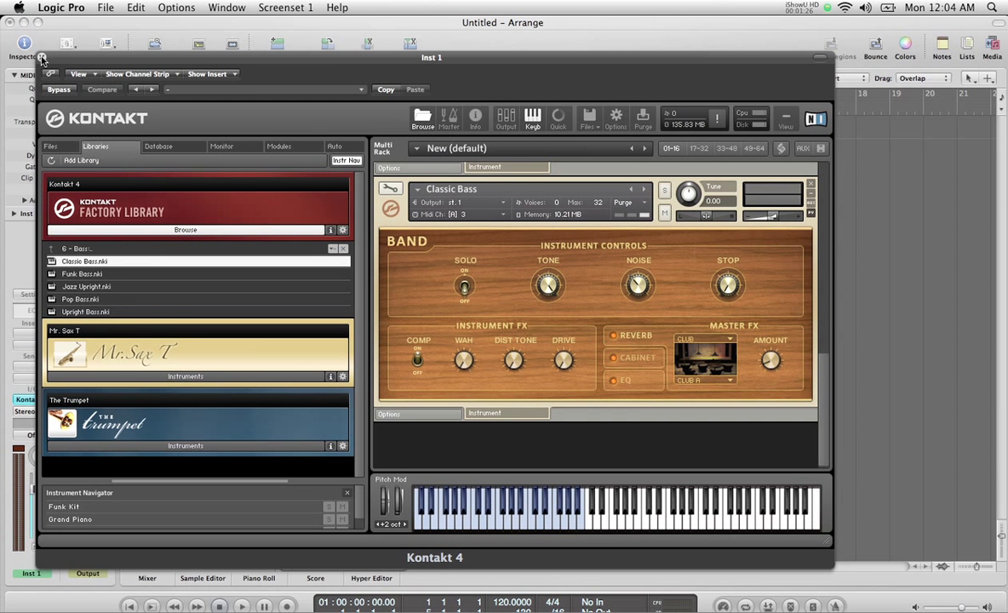
pyautogui.click(41, 57)
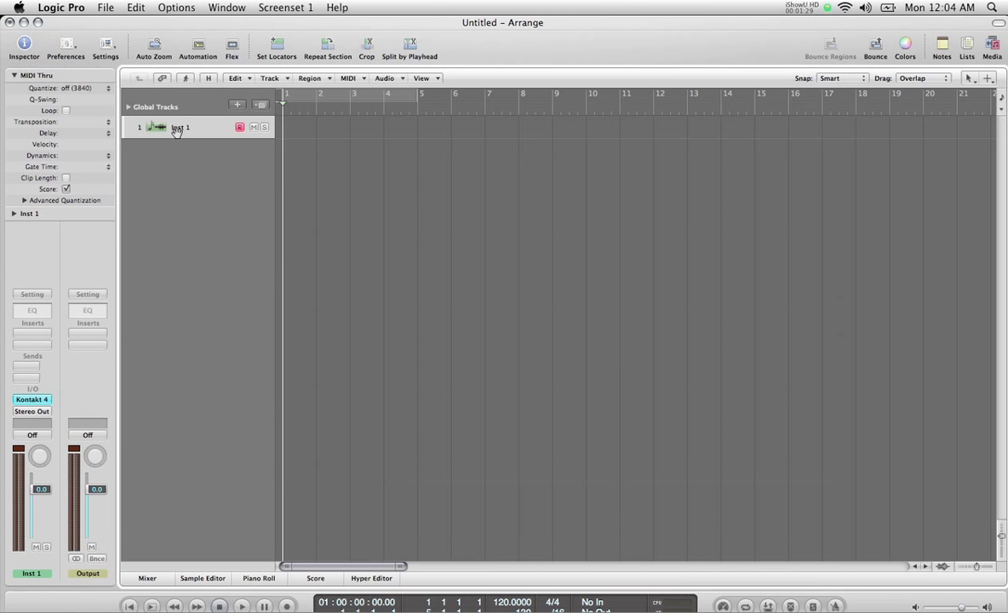
pyautogui.press('capslock')
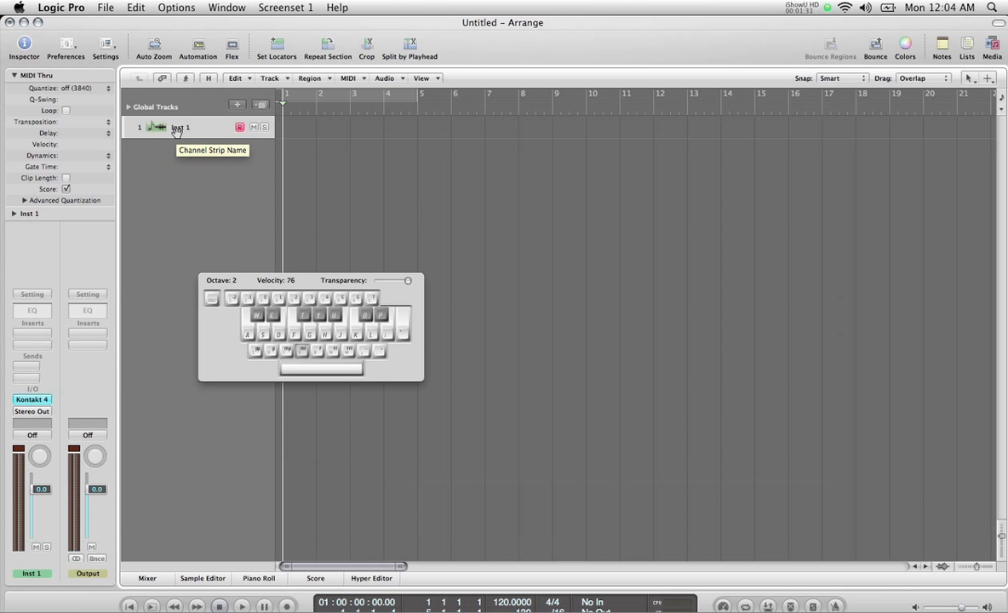
pyautogui.press('d')
pyautogui.press('g')
pyautogui.press('h')
pyautogui.press('f')
pyautogui.press('d')
pyautogui.press('s')
pyautogui.press('a')
pyautogui.press('s')
pyautogui.press('d')
pyautogui.press('f')
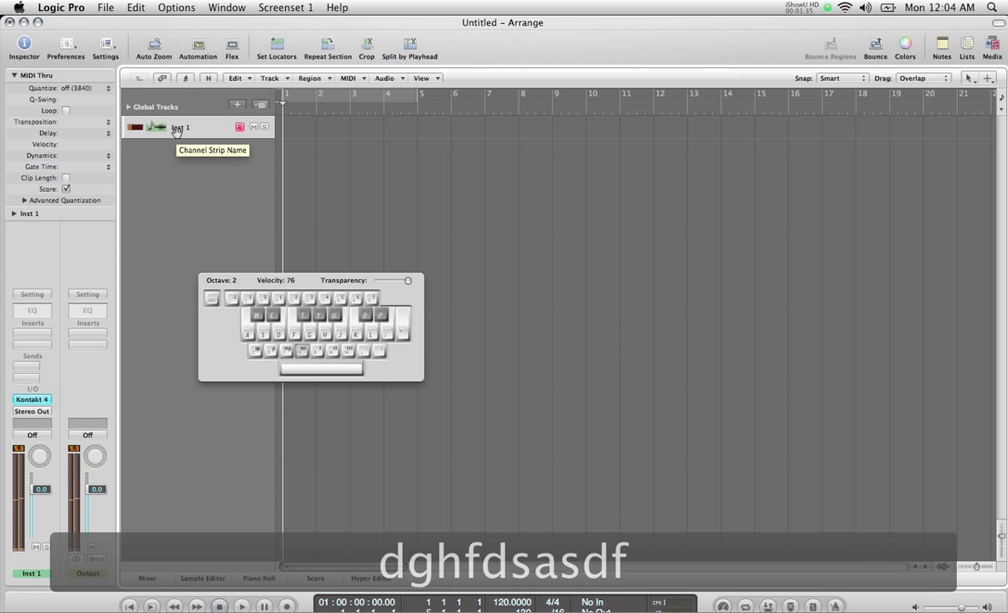
pyautogui.press('capslock')
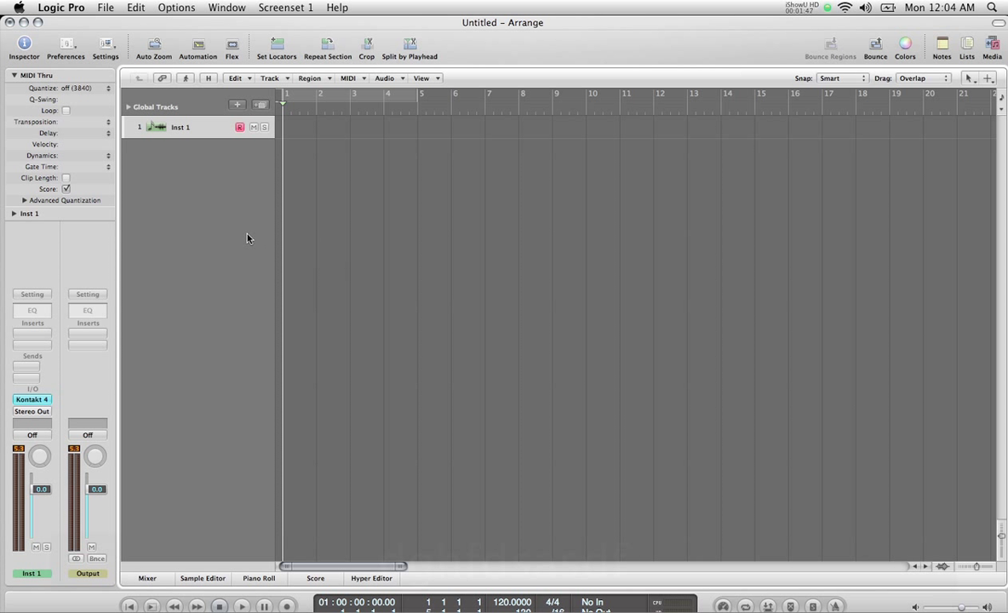
# Open the Environment window and bring up its menu of new objects.
pyautogui.click(226, 8)
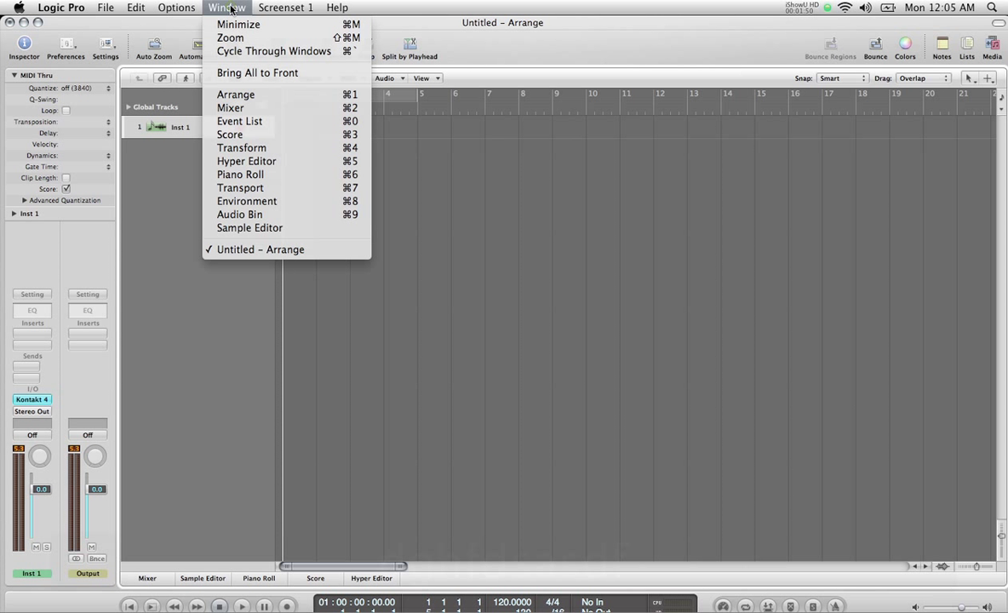
pyautogui.click(247, 201)
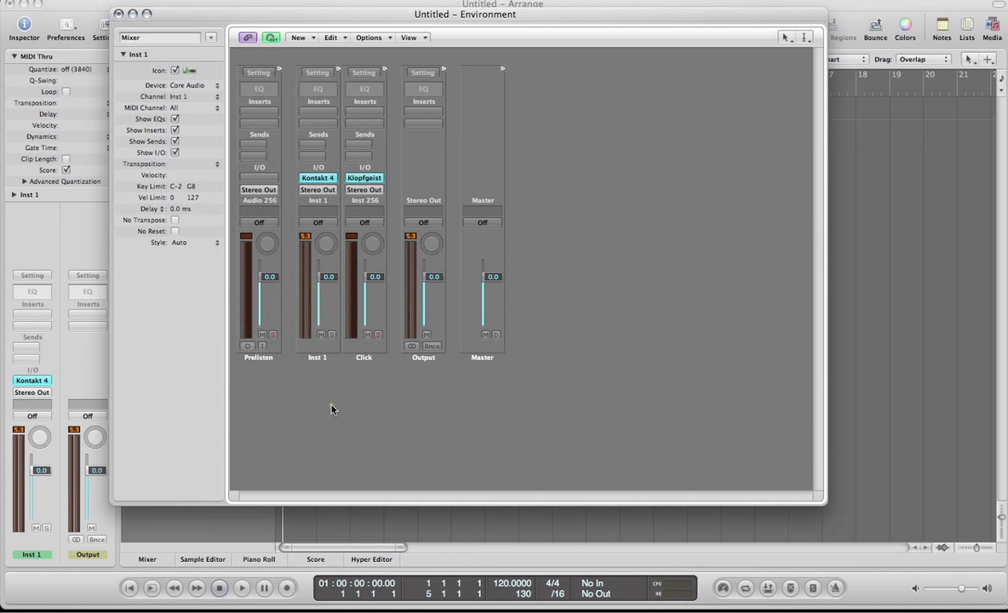
pyautogui.click(332, 410)
pyautogui.doubleClick(317, 356)
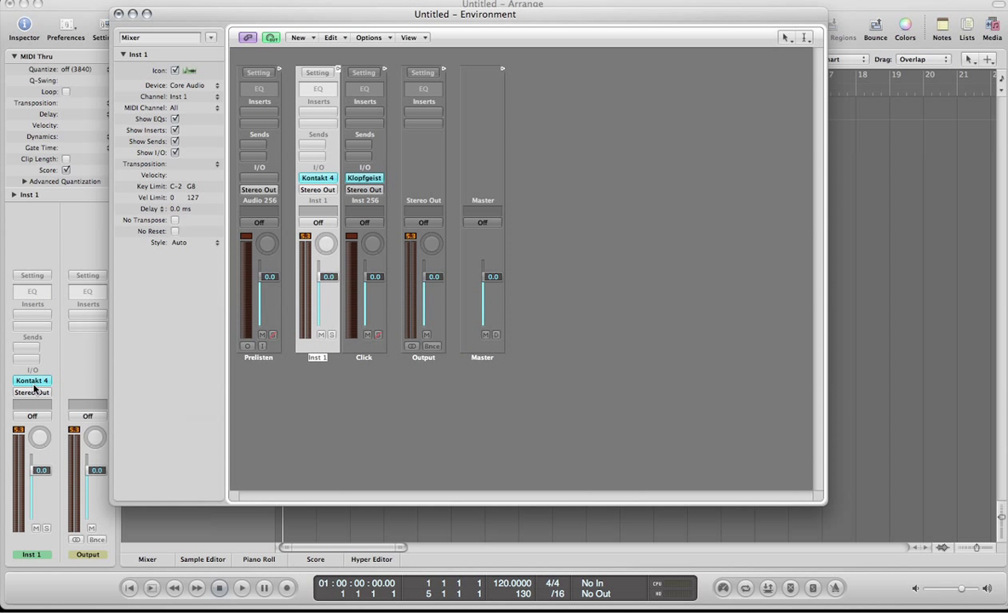
pyautogui.click(311, 422)
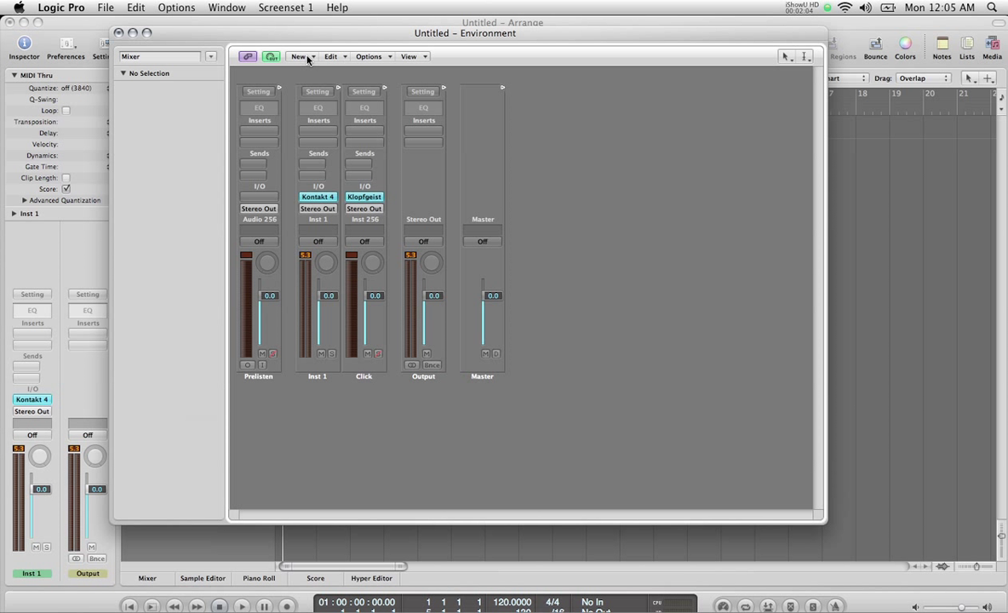
pyautogui.click(307, 58)
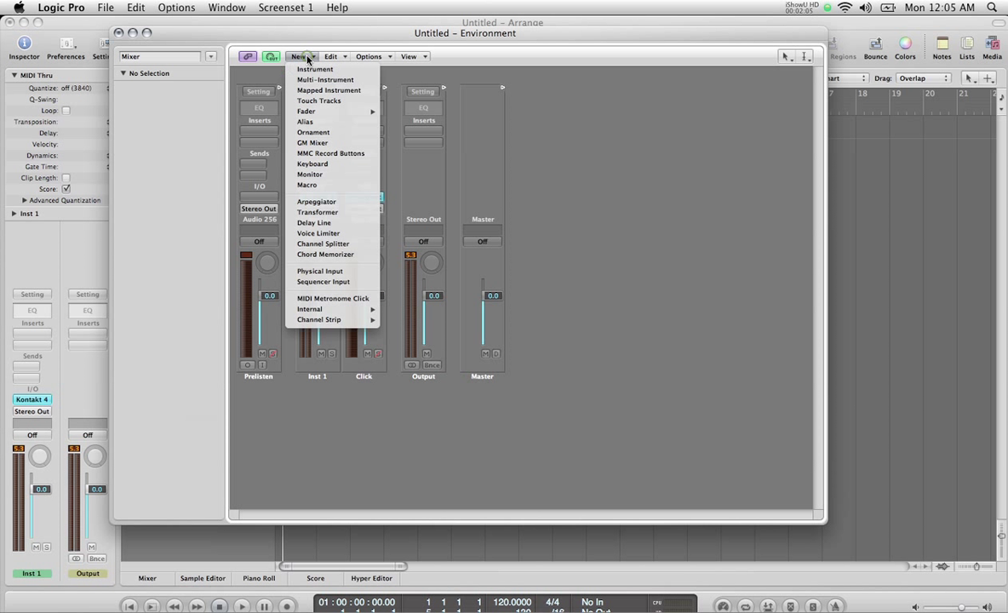
# Add a Multi-Instrument below the strips, cable it to Kontakt 4 Inst 1, and set its port Off.
pyautogui.click(309, 80)
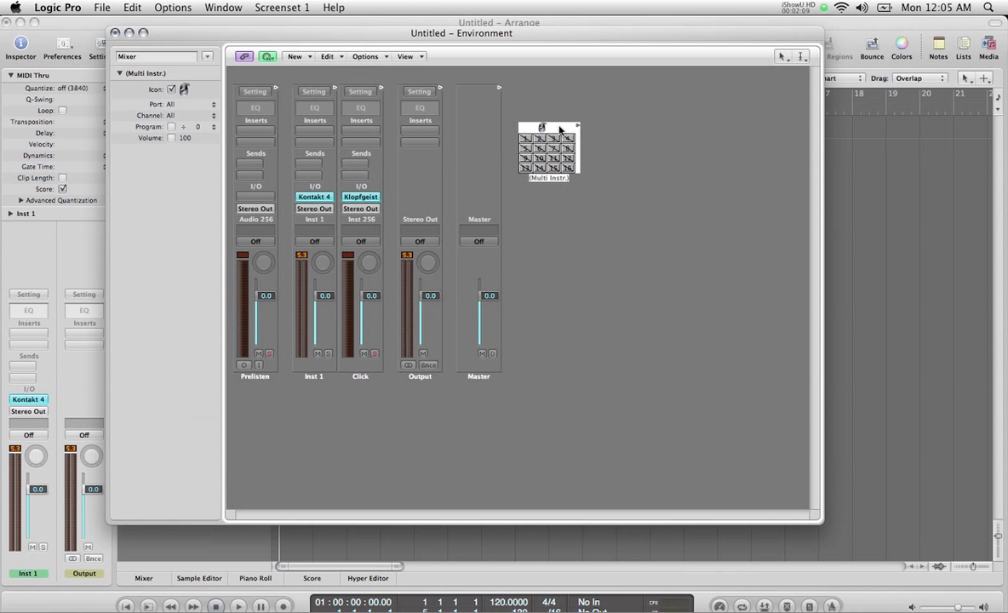
pyautogui.moveTo(560, 128); pyautogui.dragTo(310, 415)
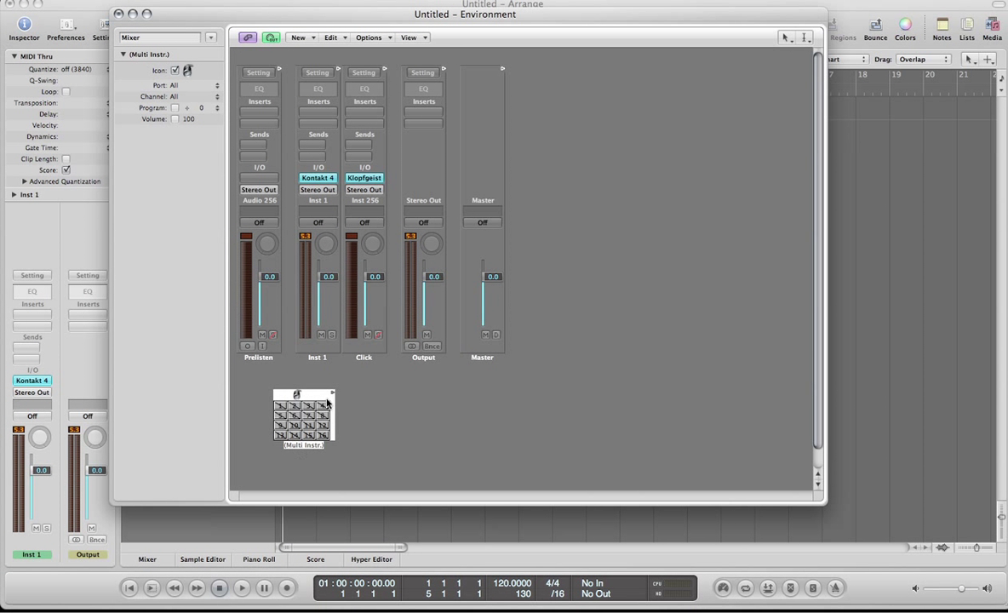
pyautogui.click(332, 393)
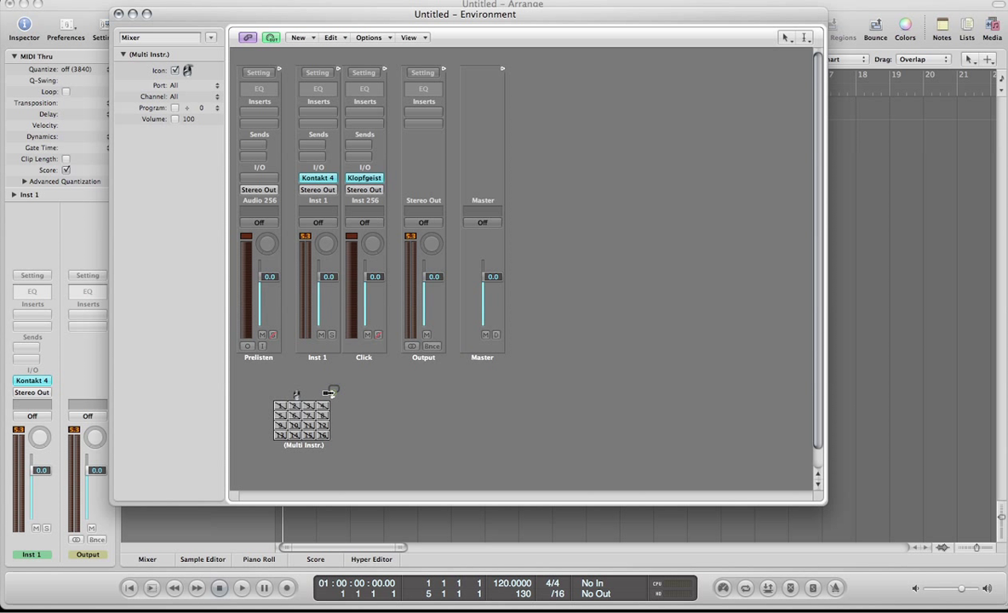
pyautogui.moveTo(333, 393); pyautogui.dragTo(313, 193)
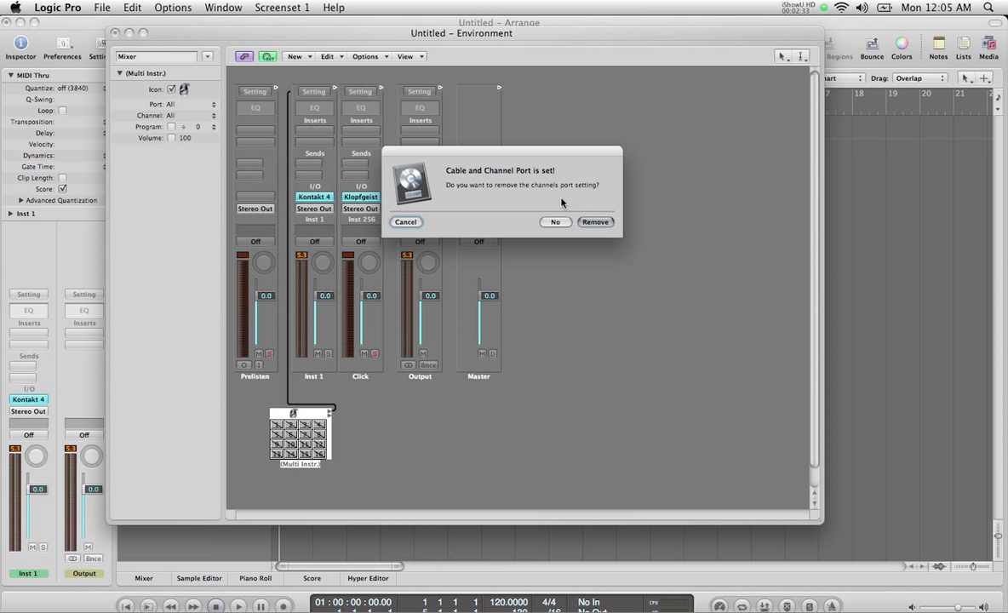
pyautogui.click(592, 222)
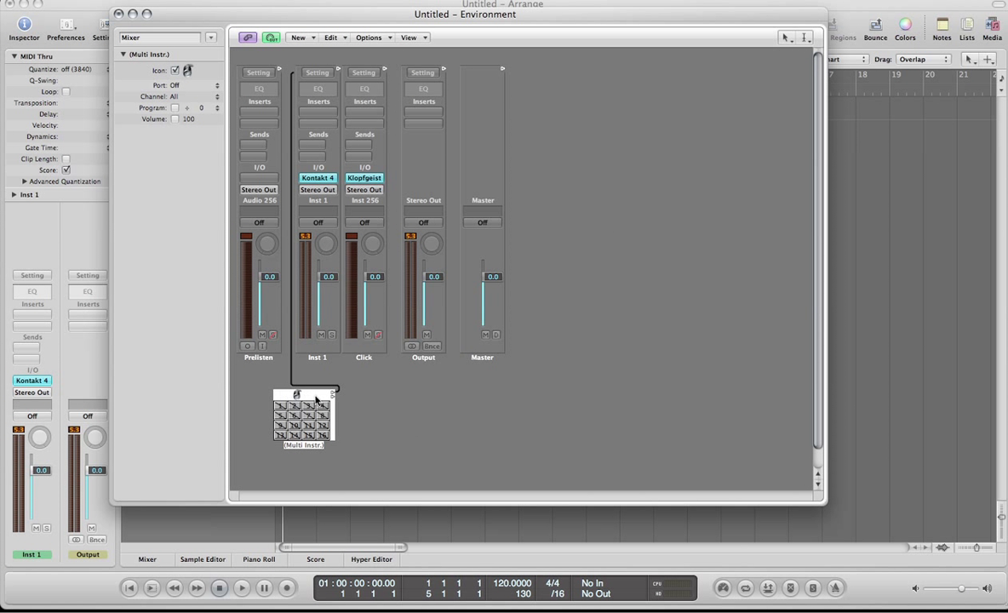
pyautogui.moveTo(316, 398); pyautogui.dragTo(299, 407)
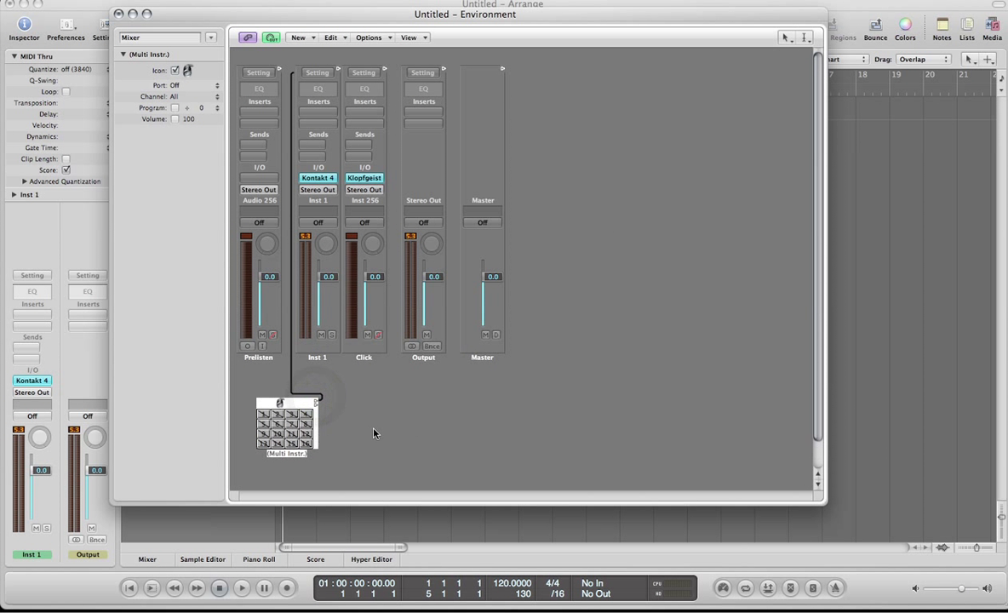
# Enable sub-channels 1, 2, 3 and 4 on the Multi-Instrument object.
pyautogui.click(265, 416)
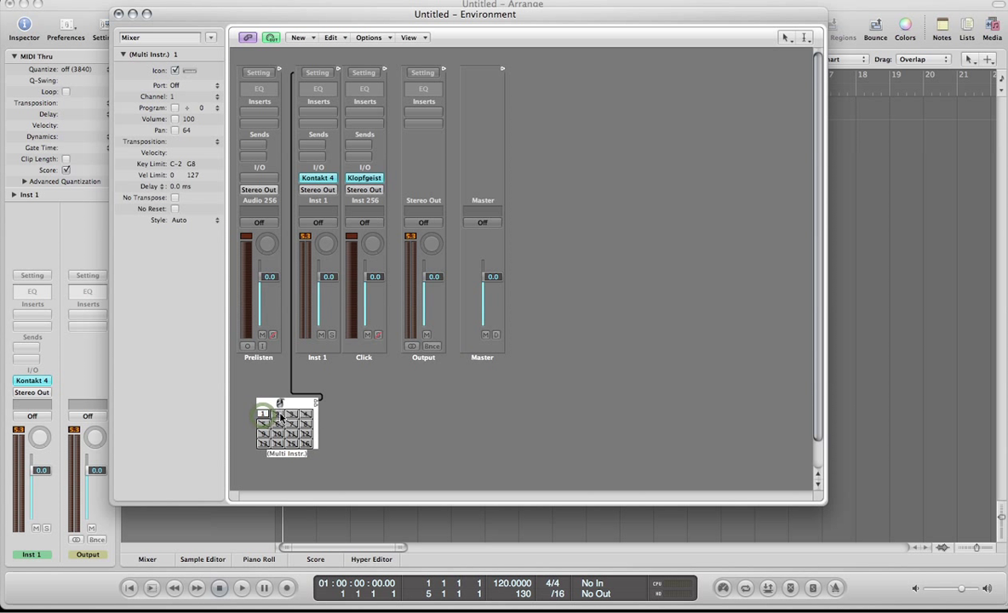
pyautogui.click(279, 415)
pyautogui.click(292, 416)
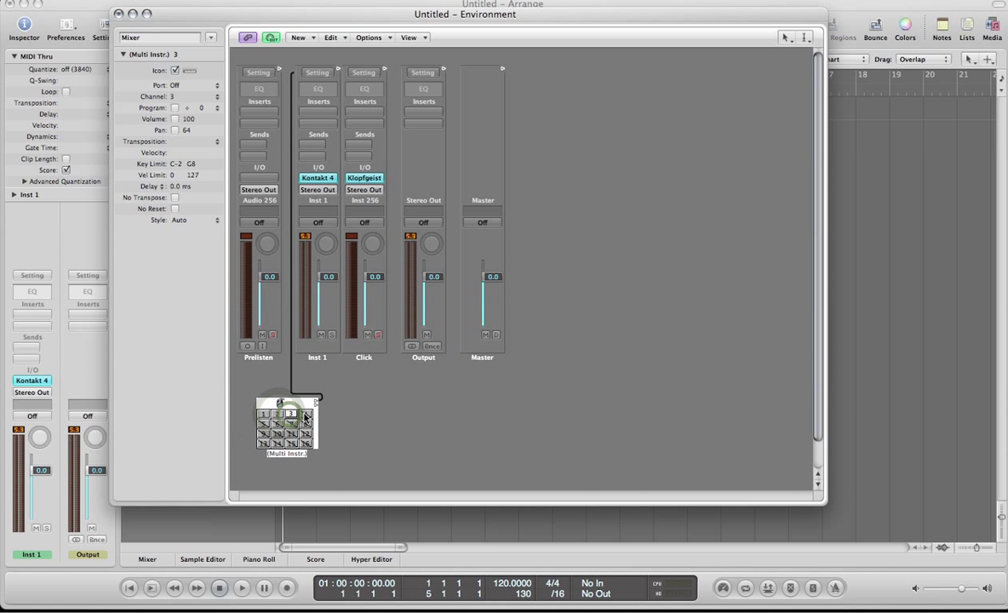
pyautogui.click(305, 414)
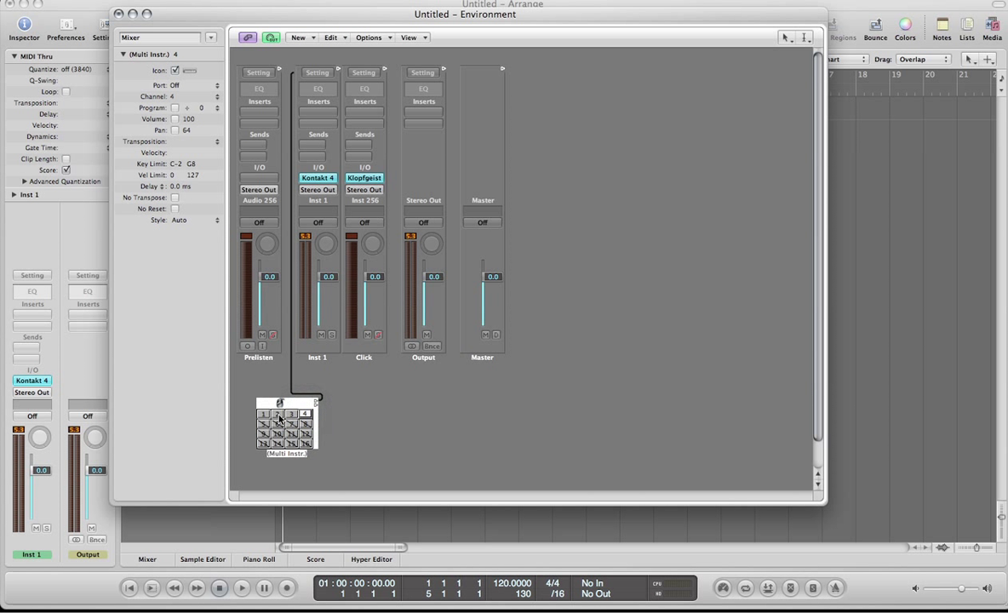
# Rename the Multi-Instrument object to 'Kontakt' in the Inspector.
pyautogui.moveTo(294, 407); pyautogui.dragTo(299, 402)
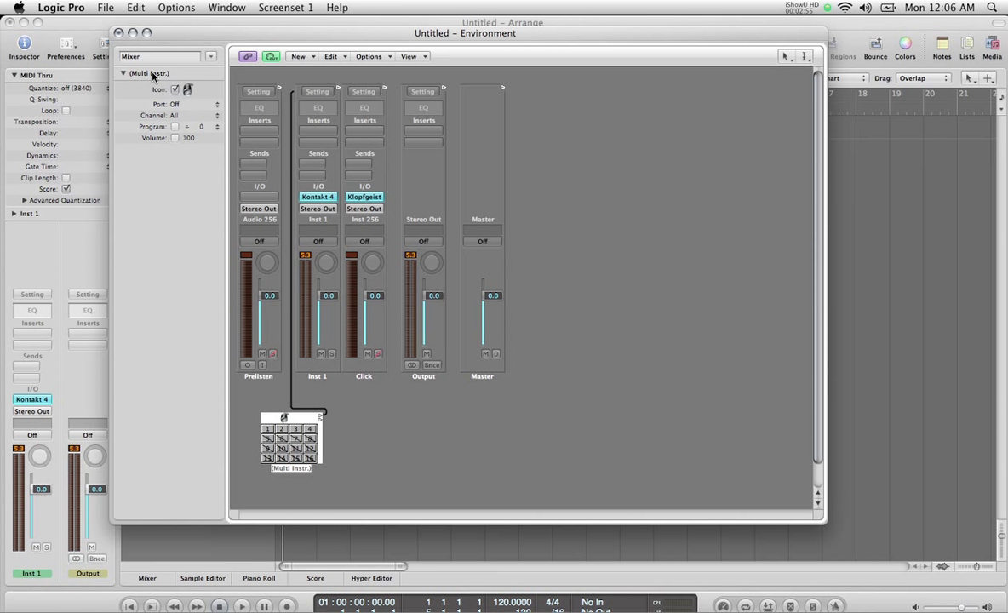
pyautogui.click(151, 74)
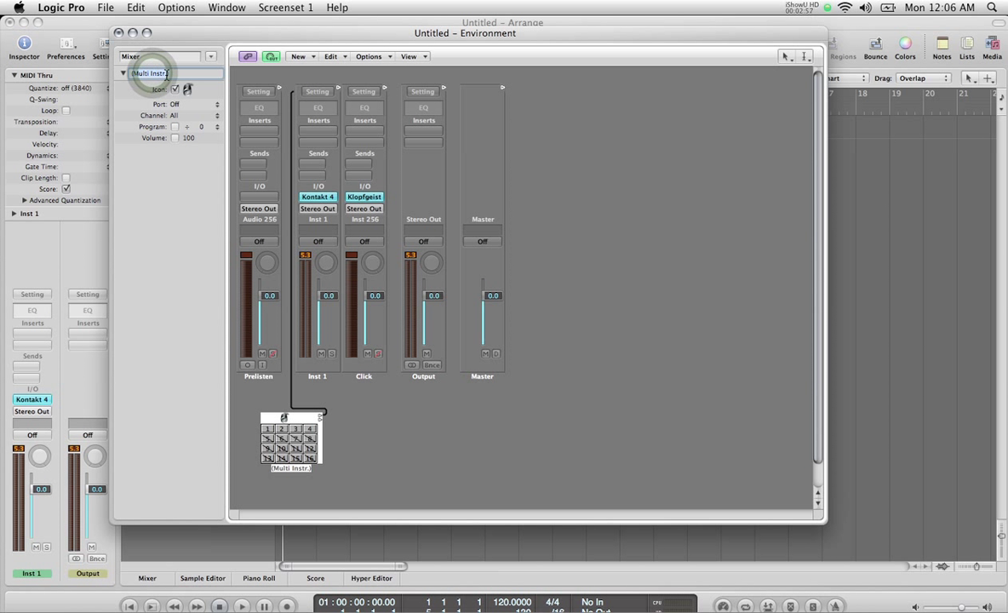
pyautogui.write('Ko')
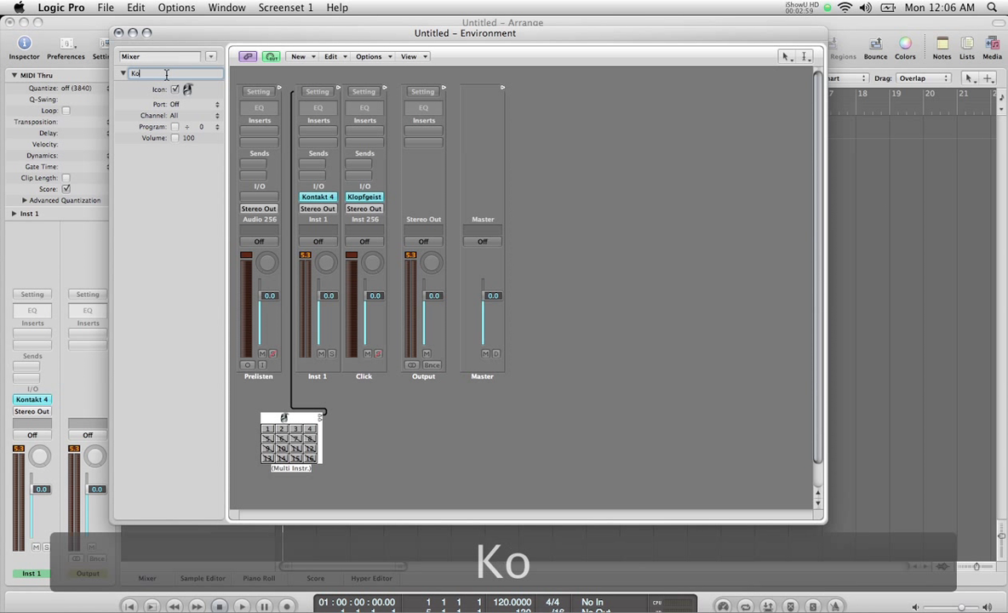
pyautogui.write('ntakt')
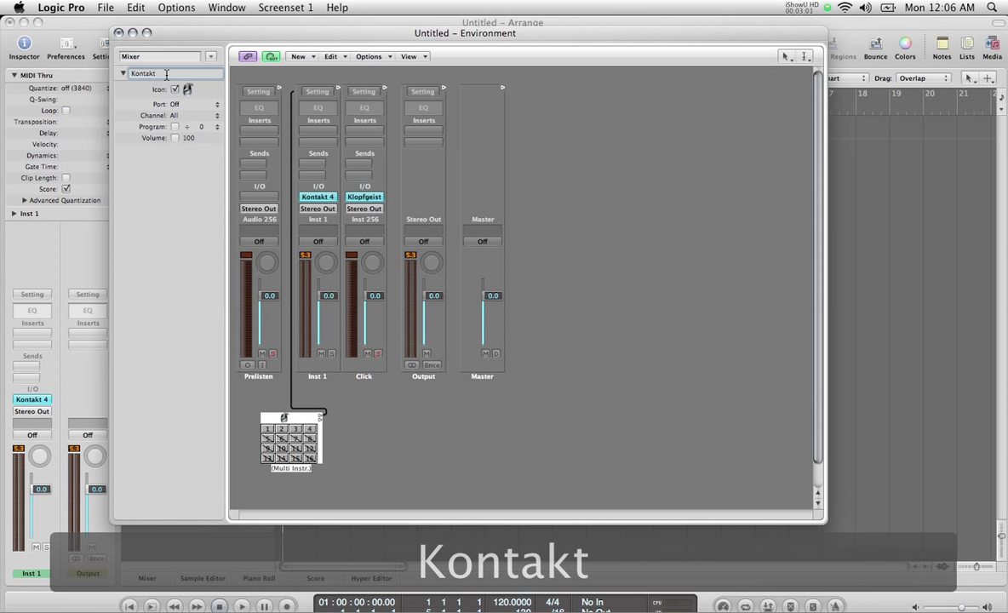
pyautogui.press('Return')
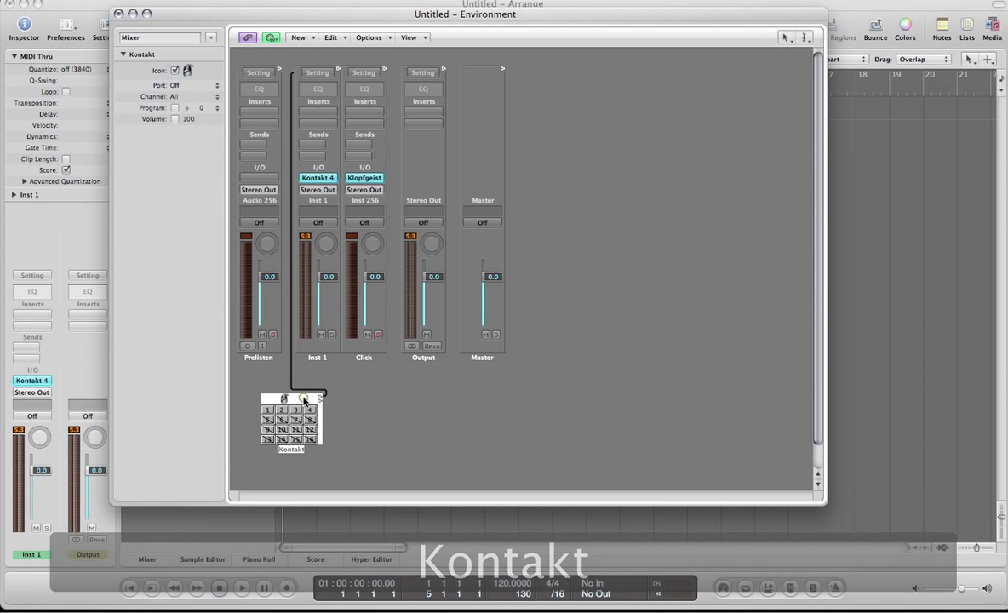
pyautogui.moveTo(304, 414); pyautogui.dragTo(300, 414)
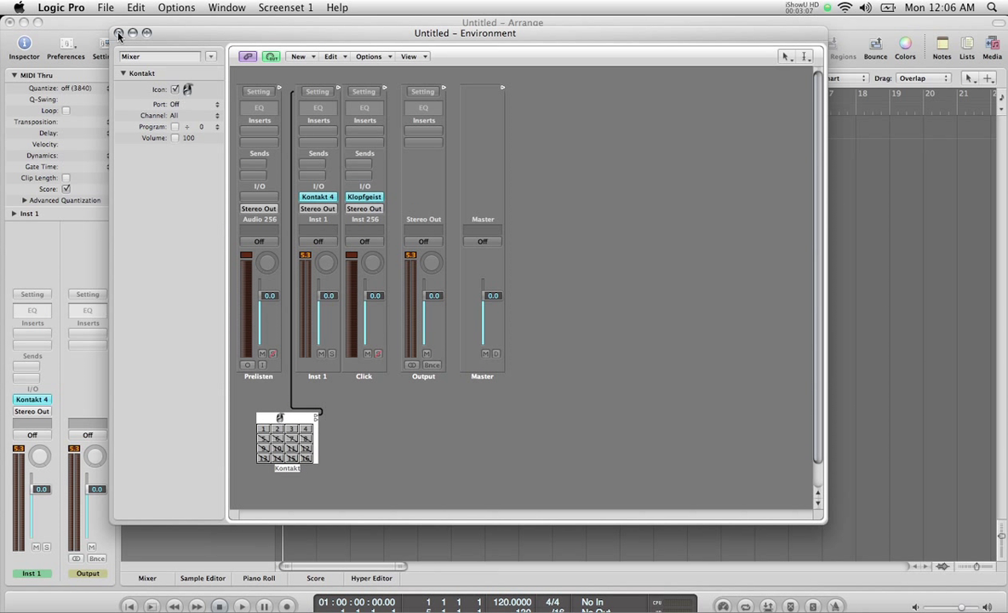
# Close the Environment and add an External MIDI track, Kontakt 1, with the Library open.
pyautogui.click(118, 32)
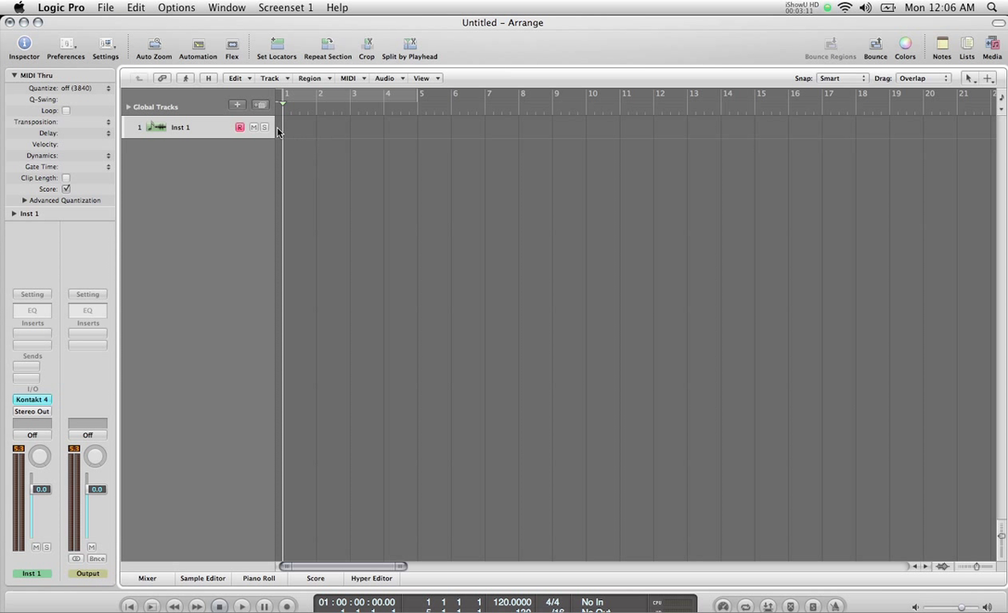
pyautogui.click(238, 107)
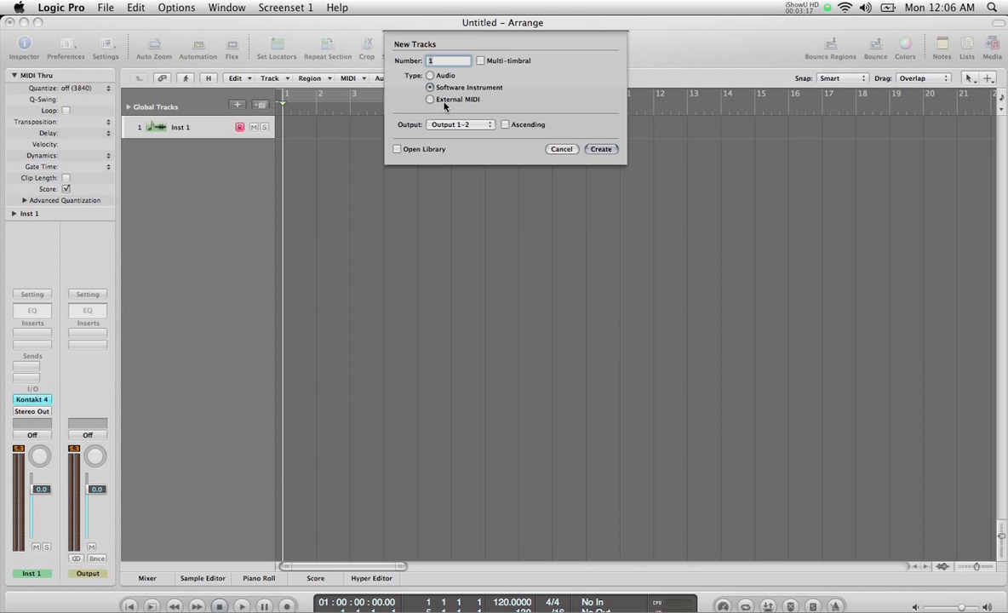
pyautogui.click(447, 101)
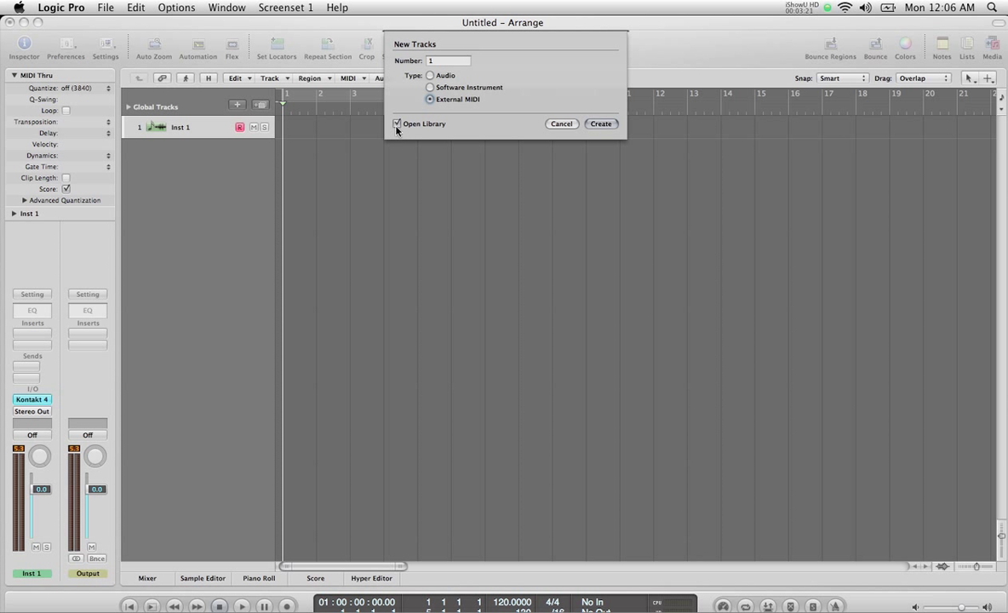
pyautogui.click(601, 124)
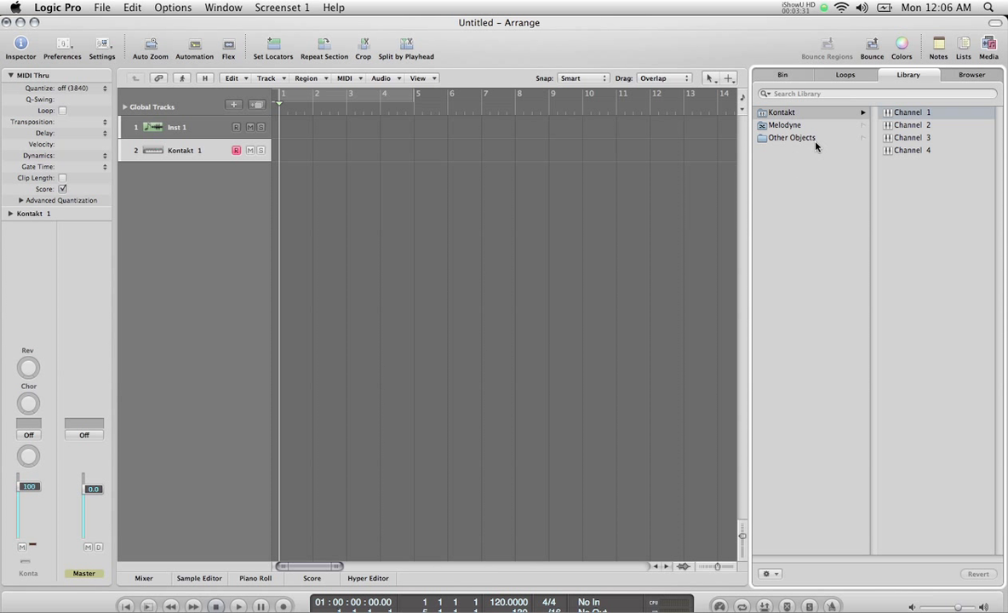
# Show the Kontakt channels in the Library and add 2 more External MIDI tracks.
pyautogui.click(787, 111)
pyautogui.click(231, 105)
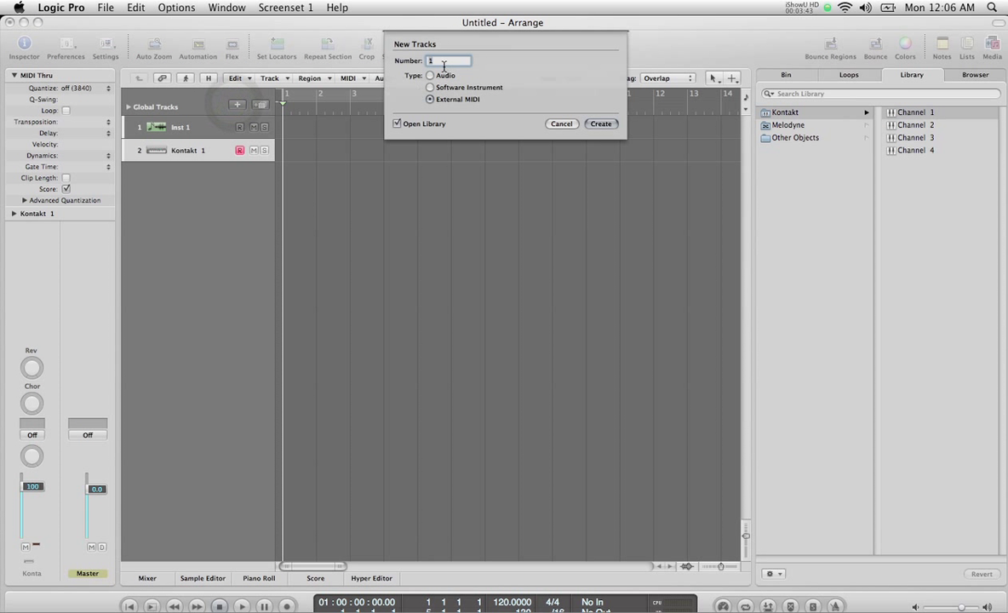
pyautogui.write('2')
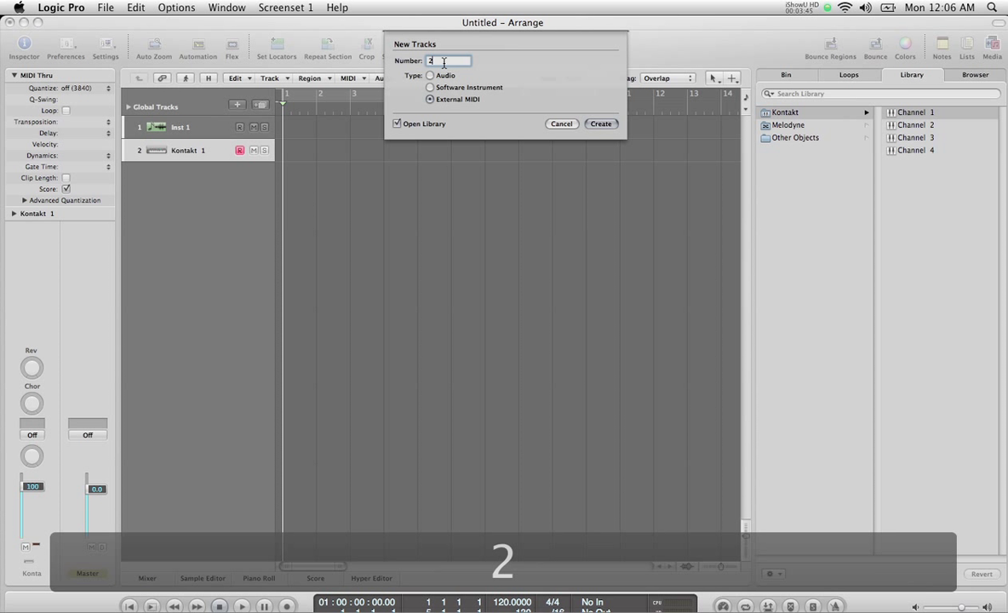
pyautogui.press('Return')
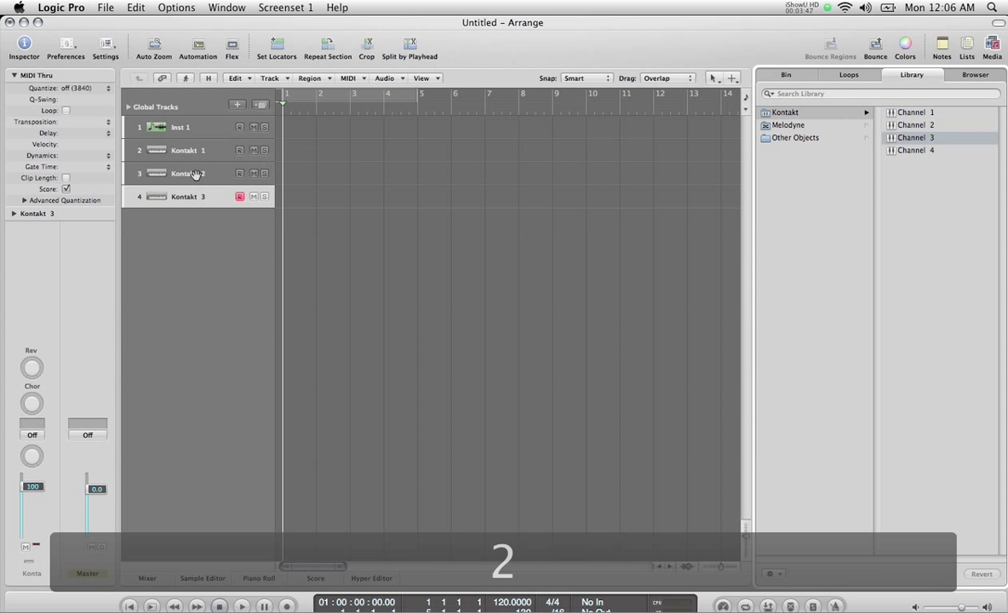
# Assign Kontakt Channel 2 to the Kontakt 2 track, then select Kontakt 3.
pyautogui.click(195, 174)
pyautogui.click(917, 126)
pyautogui.click(213, 197)
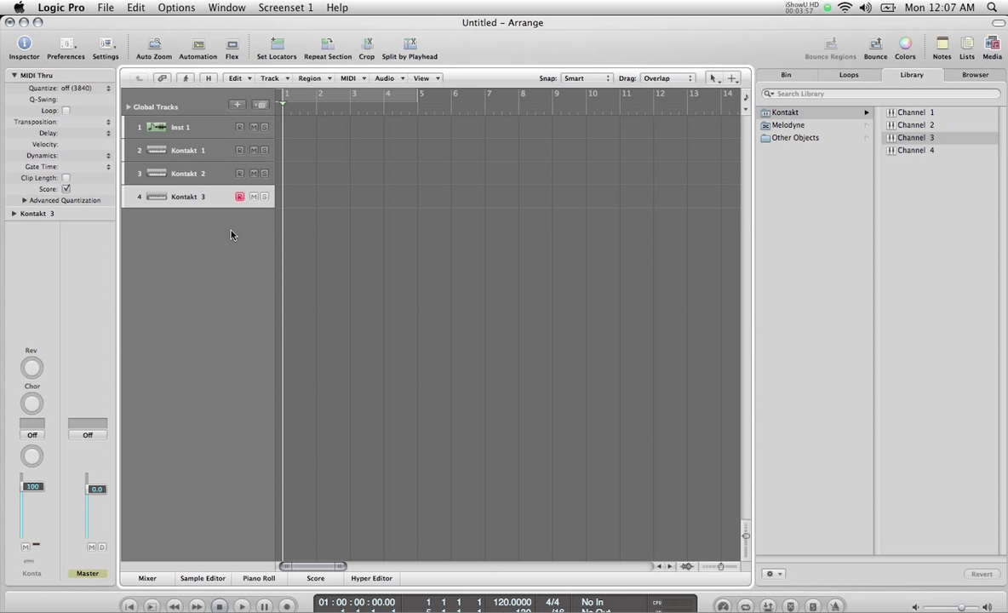
pyautogui.press('super+k')
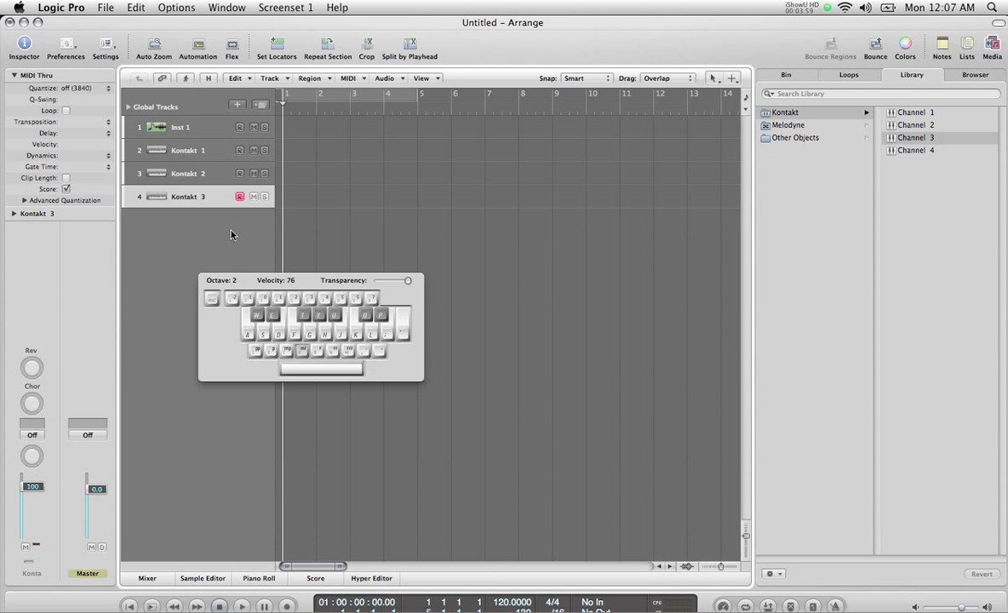
pyautogui.press('s')
pyautogui.press('s')
pyautogui.press('f')
pyautogui.press('f')
pyautogui.press('f')
pyautogui.press('d')
pyautogui.press('g')
pyautogui.press('f')
pyautogui.press('h')
pyautogui.press('h')
pyautogui.press('h')
pyautogui.press('h')
pyautogui.press('h')
pyautogui.press('h')
pyautogui.press('h')
pyautogui.press('h')
pyautogui.press('h')
pyautogui.press('h')
pyautogui.press('h')
pyautogui.press('h')
pyautogui.press('h')
pyautogui.press('h')
pyautogui.press('h')
pyautogui.press('f')
pyautogui.press('d')
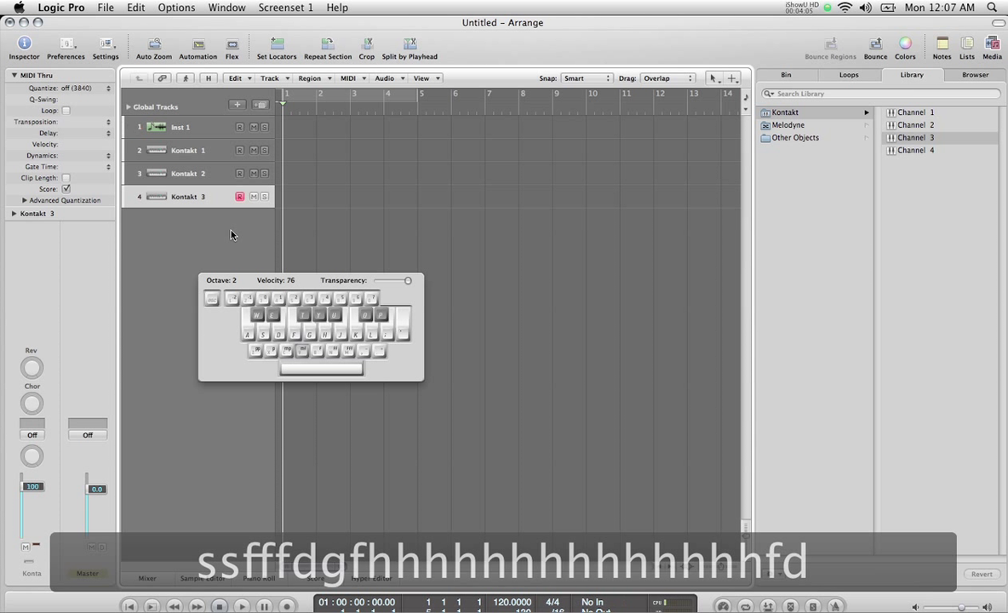
pyautogui.press('super+k')
pyautogui.press('Up')
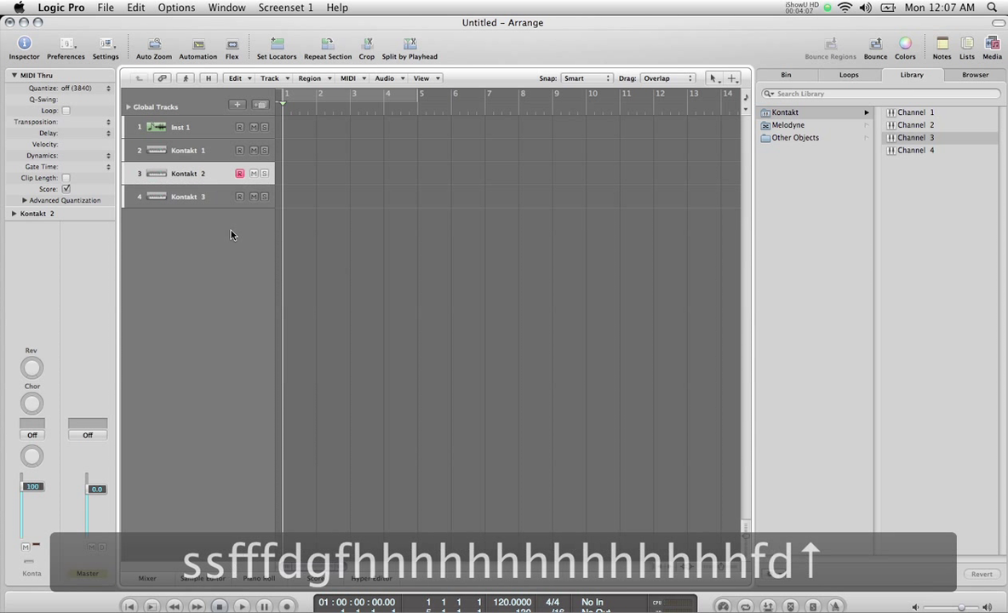
pyautogui.press('super+k')
pyautogui.press('d')
pyautogui.press('g')
pyautogui.press('f')
pyautogui.press('h')
pyautogui.press('g')
pyautogui.press('j')
pyautogui.press('j')
pyautogui.press('j')
pyautogui.press('j')
pyautogui.press('j')
pyautogui.press('j')
pyautogui.press('j')
pyautogui.press('j')
pyautogui.press('j')
pyautogui.press('j')
pyautogui.press('j')
pyautogui.press('j')
pyautogui.press('j')
pyautogui.press('super+k')
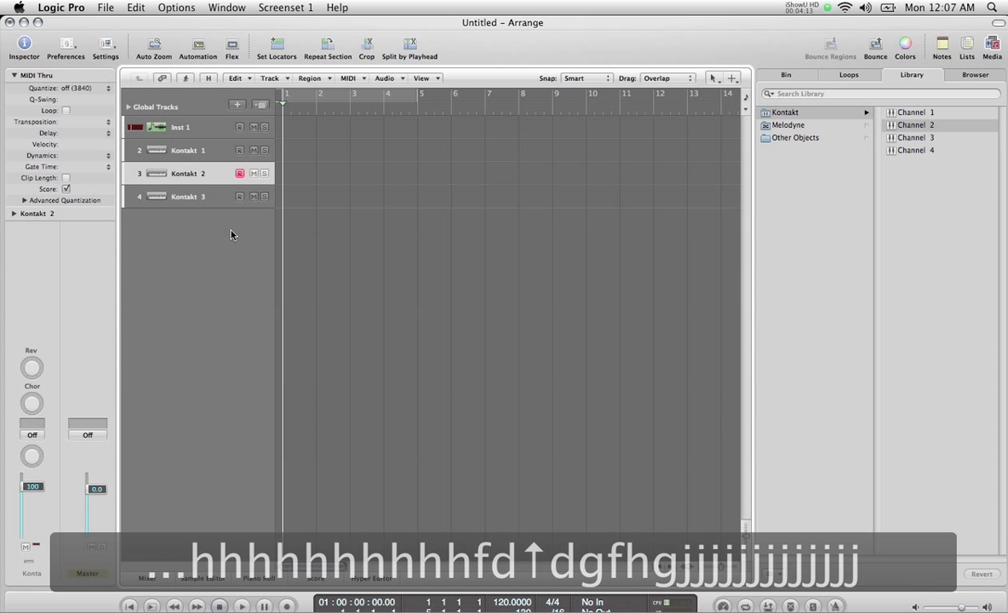
pyautogui.press('Up')
pyautogui.press('super+k')
pyautogui.press('d')
pyautogui.press('s')
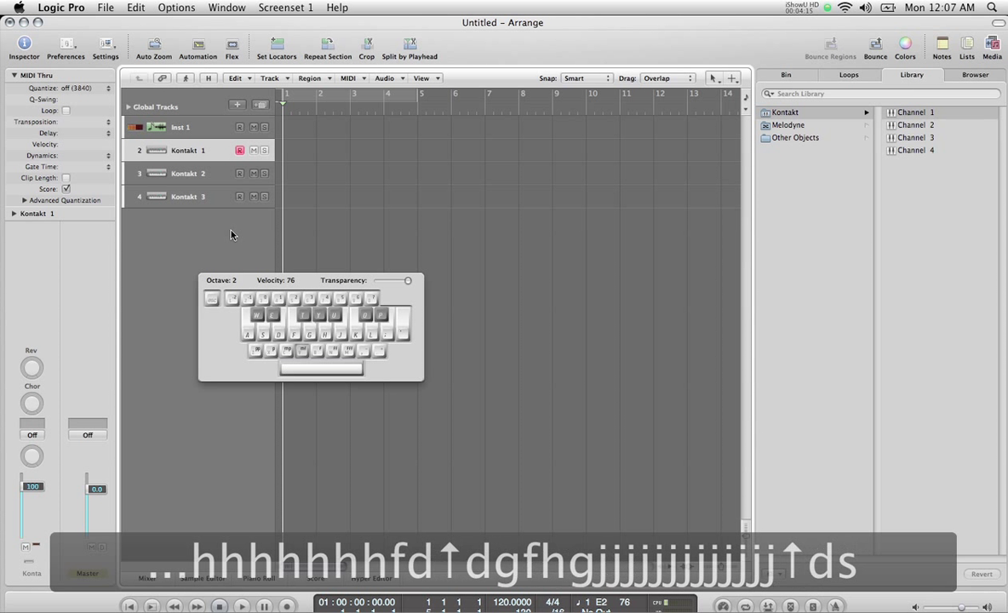
pyautogui.press('f')
pyautogui.press('a')
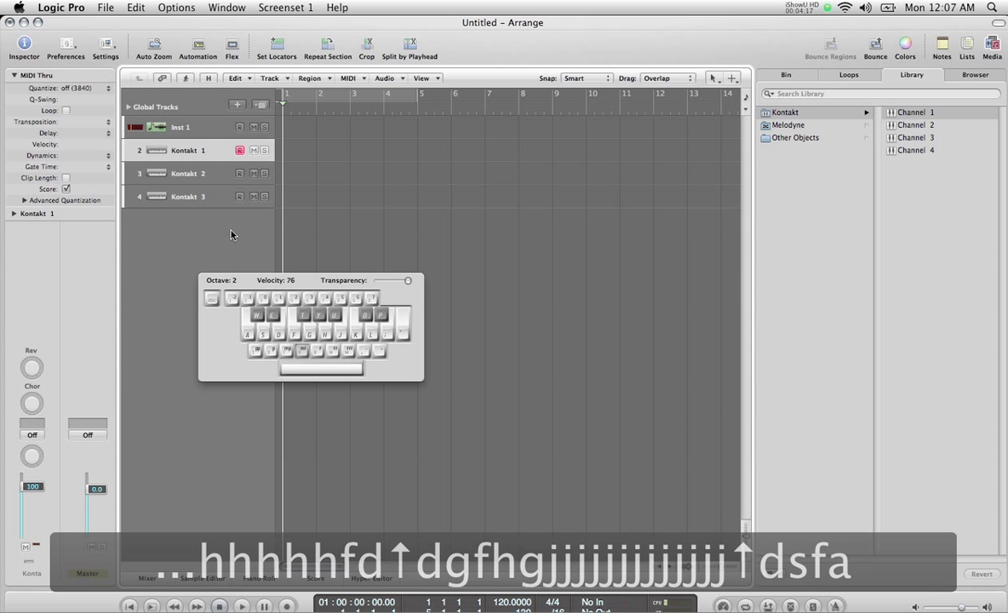
pyautogui.press('super+k')
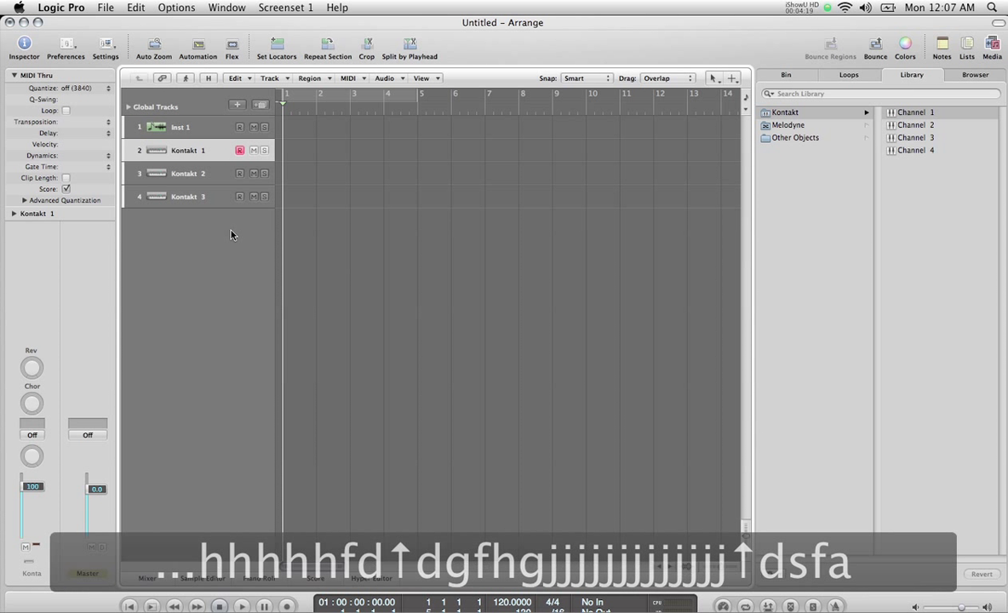
pyautogui.click(186, 127)
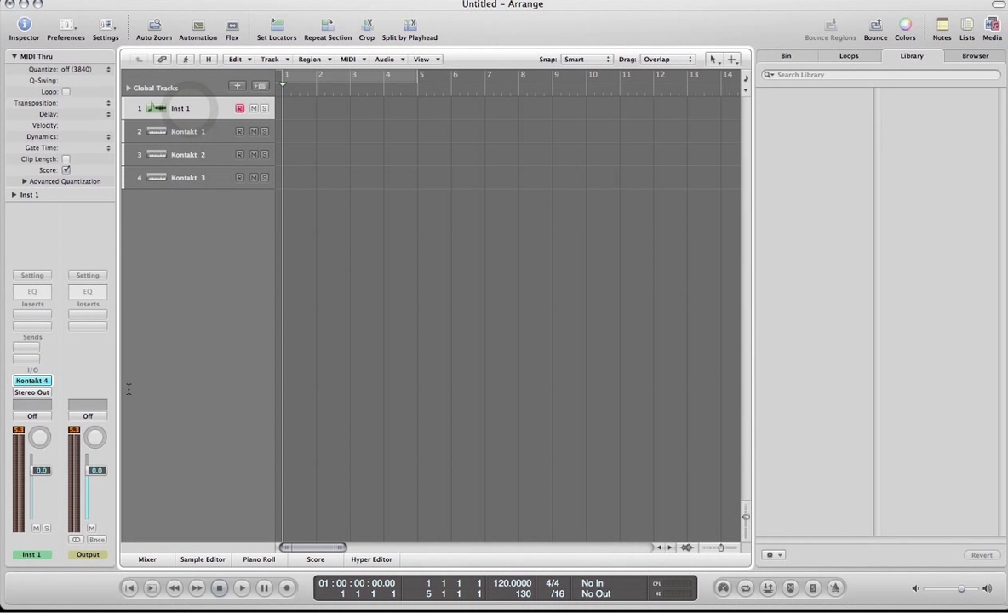